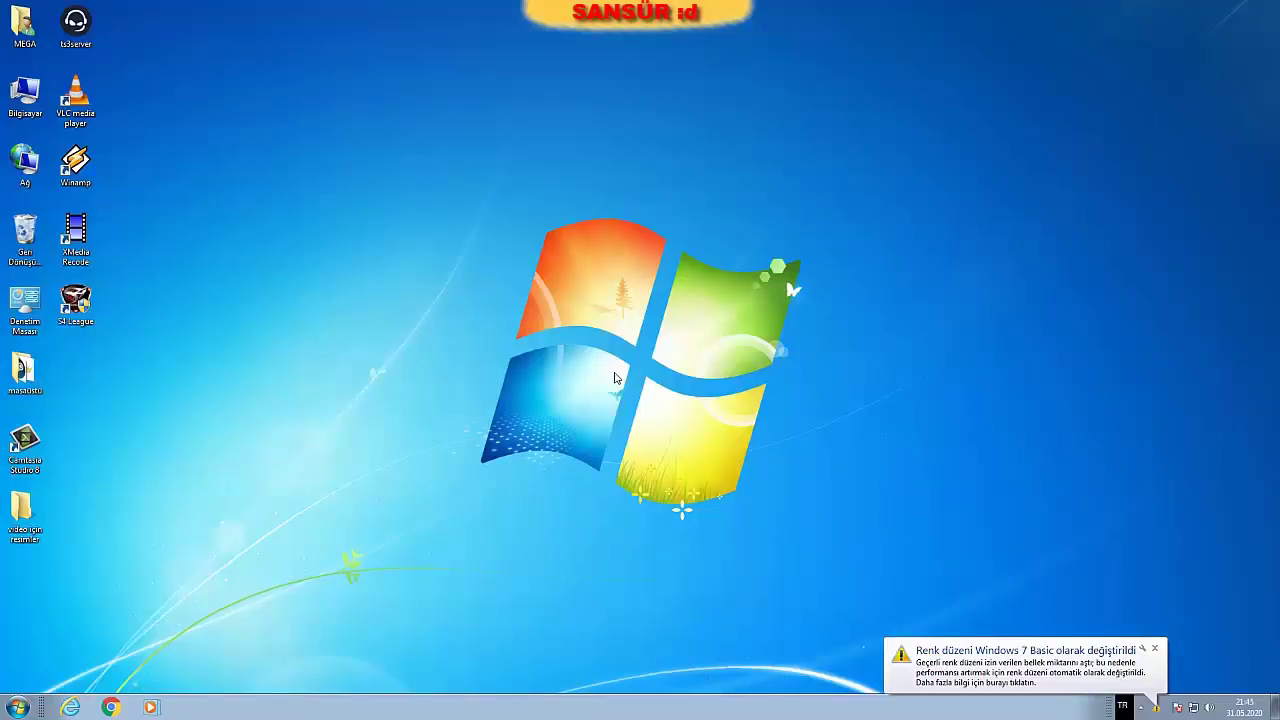
# Dismiss the colour scheme notification and change the desktop background to solid black from the Düz Renkler set
pyautogui.click(1155, 648)
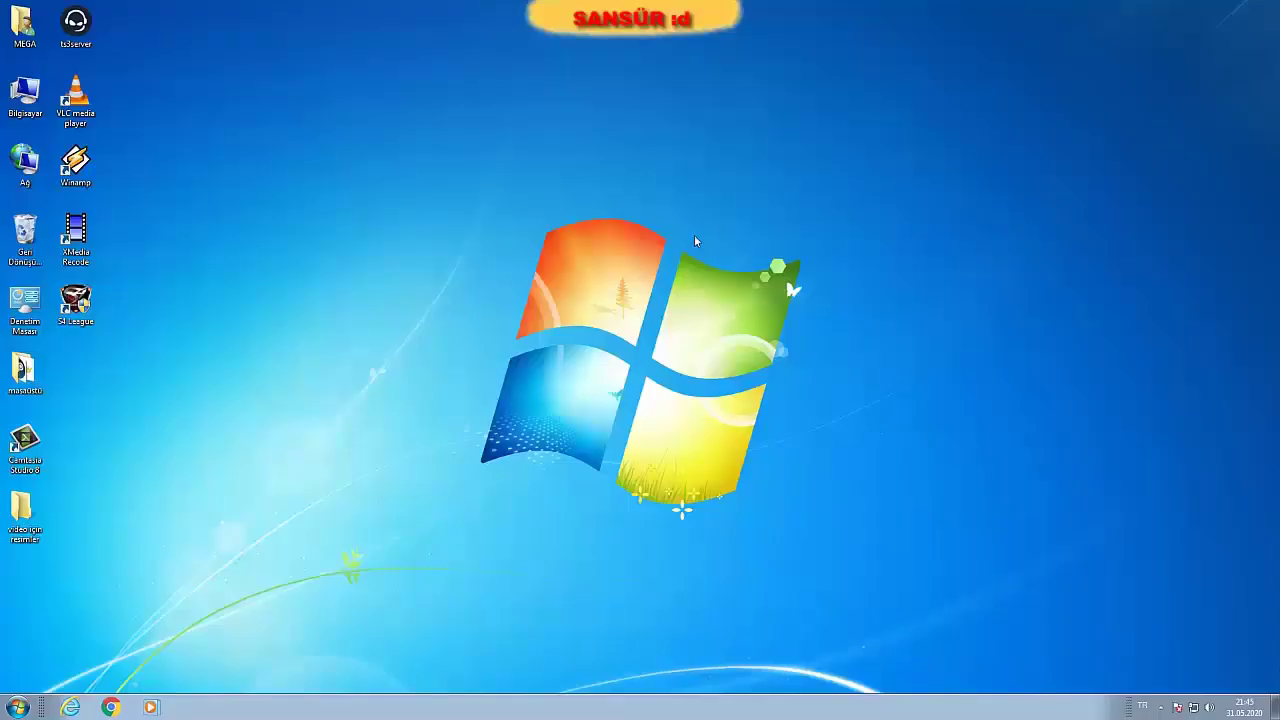
pyautogui.rightClick(522, 256)
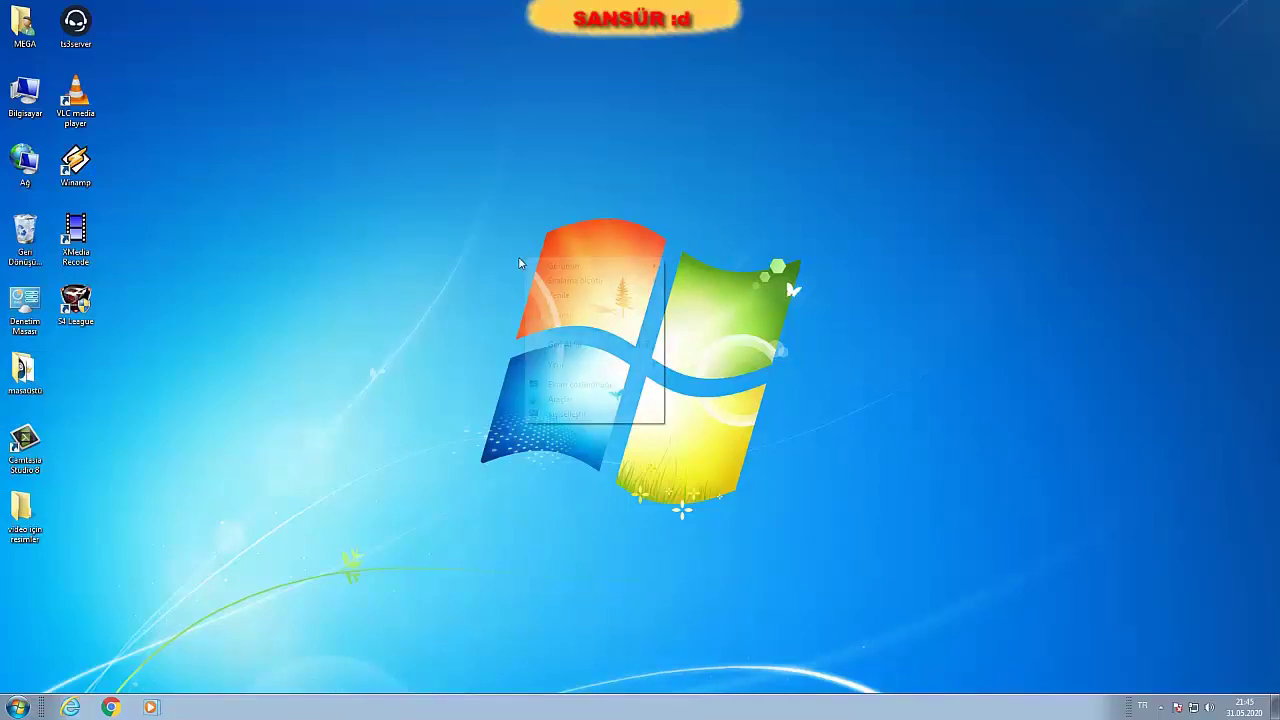
pyautogui.click(566, 414)
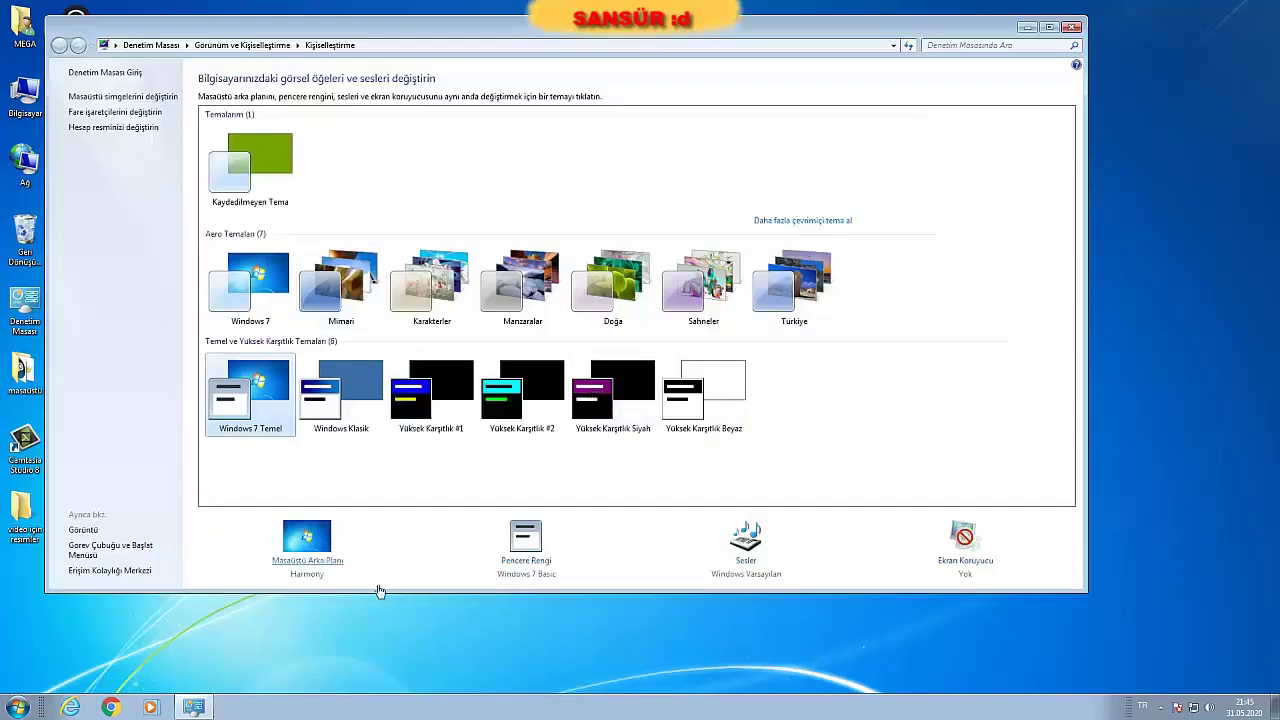
pyautogui.click(307, 545)
pyautogui.click(260, 117)
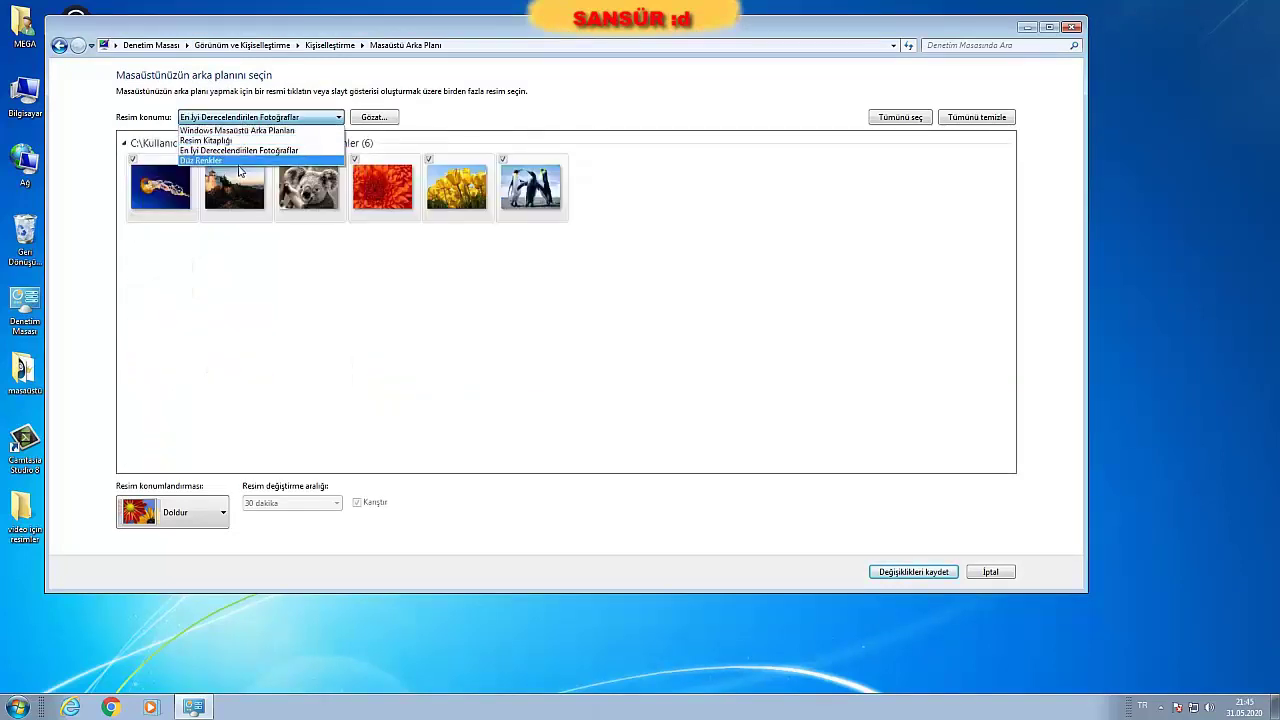
pyautogui.click(241, 160)
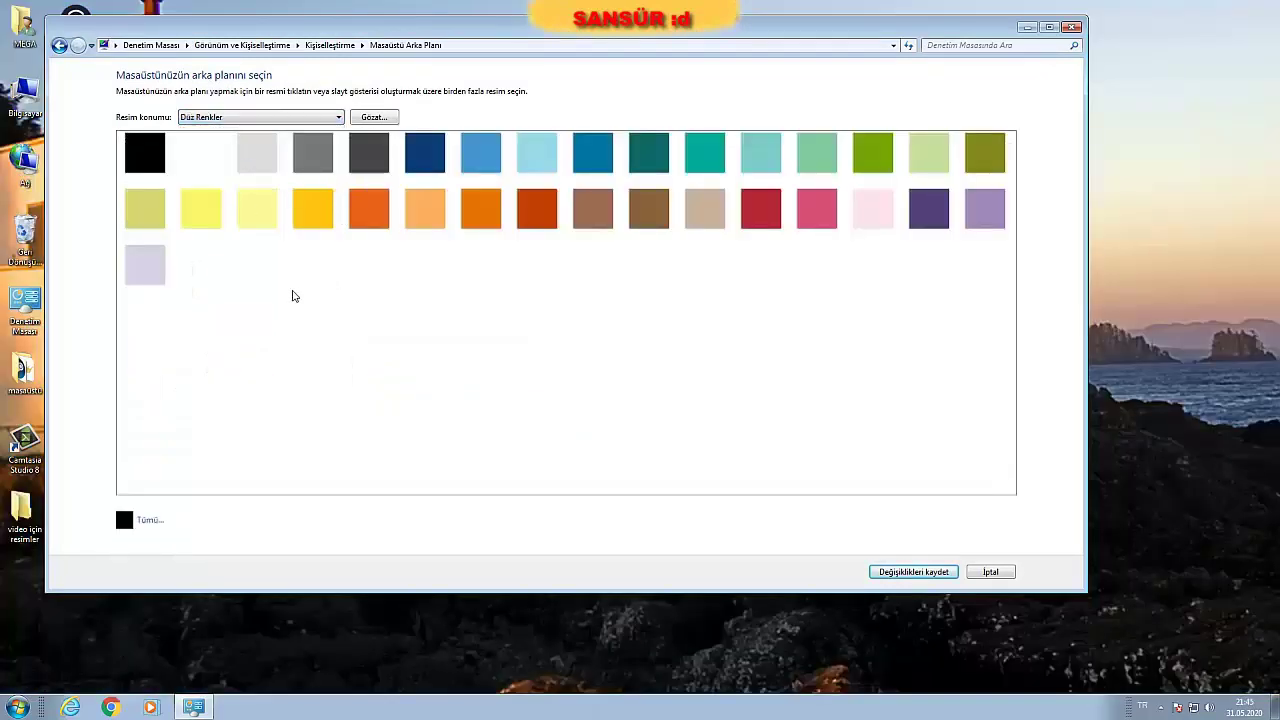
pyautogui.click(152, 170)
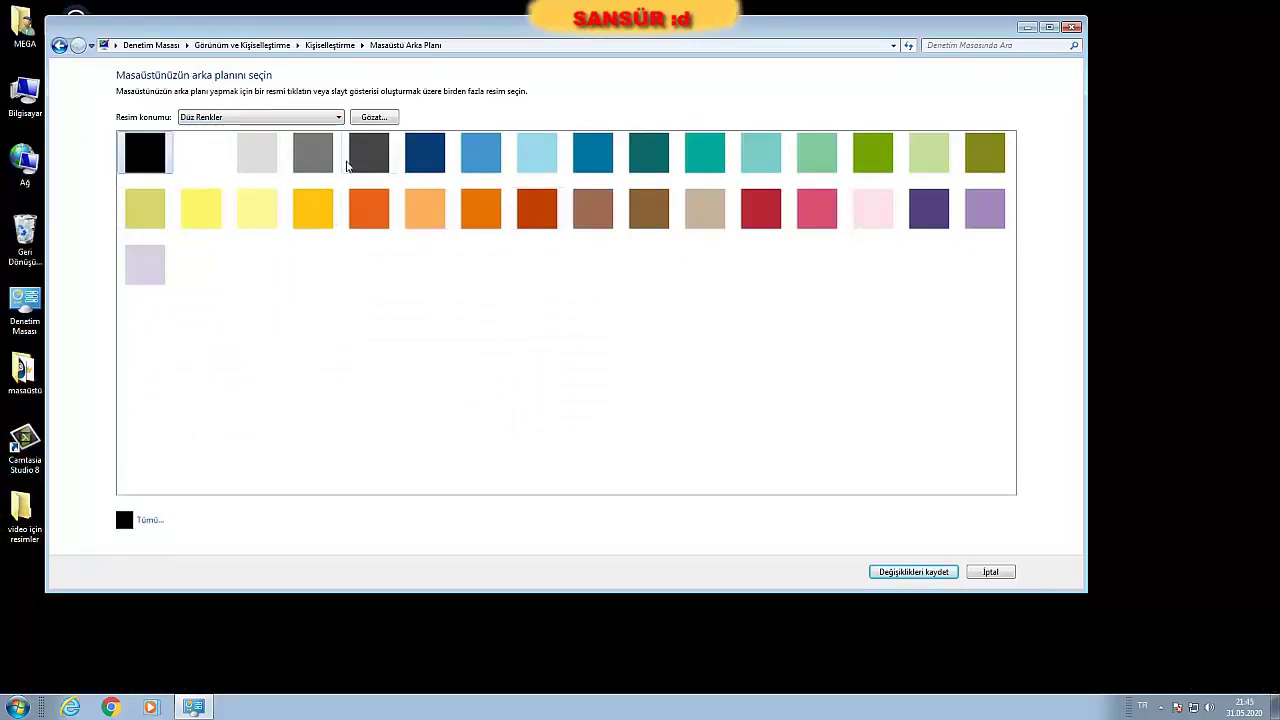
# Preview the green solid colour as desktop background, return to black and save the change
pyautogui.click(866, 168)
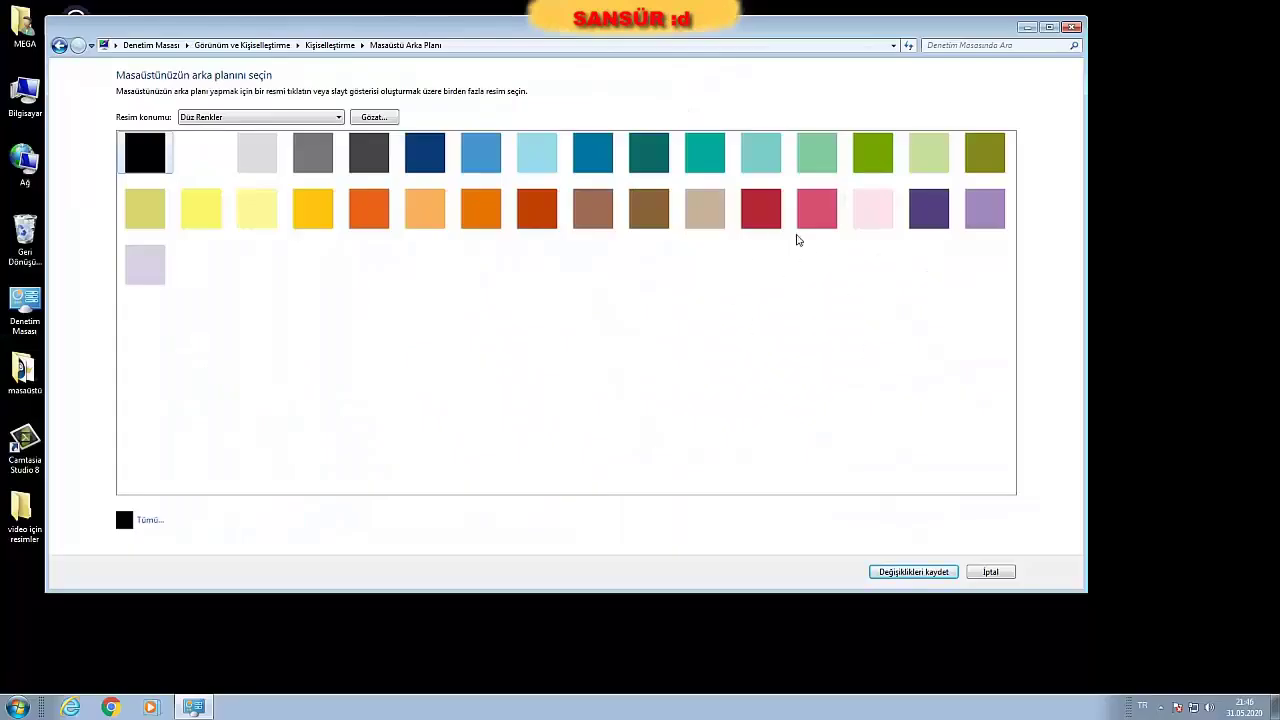
pyautogui.click(879, 169)
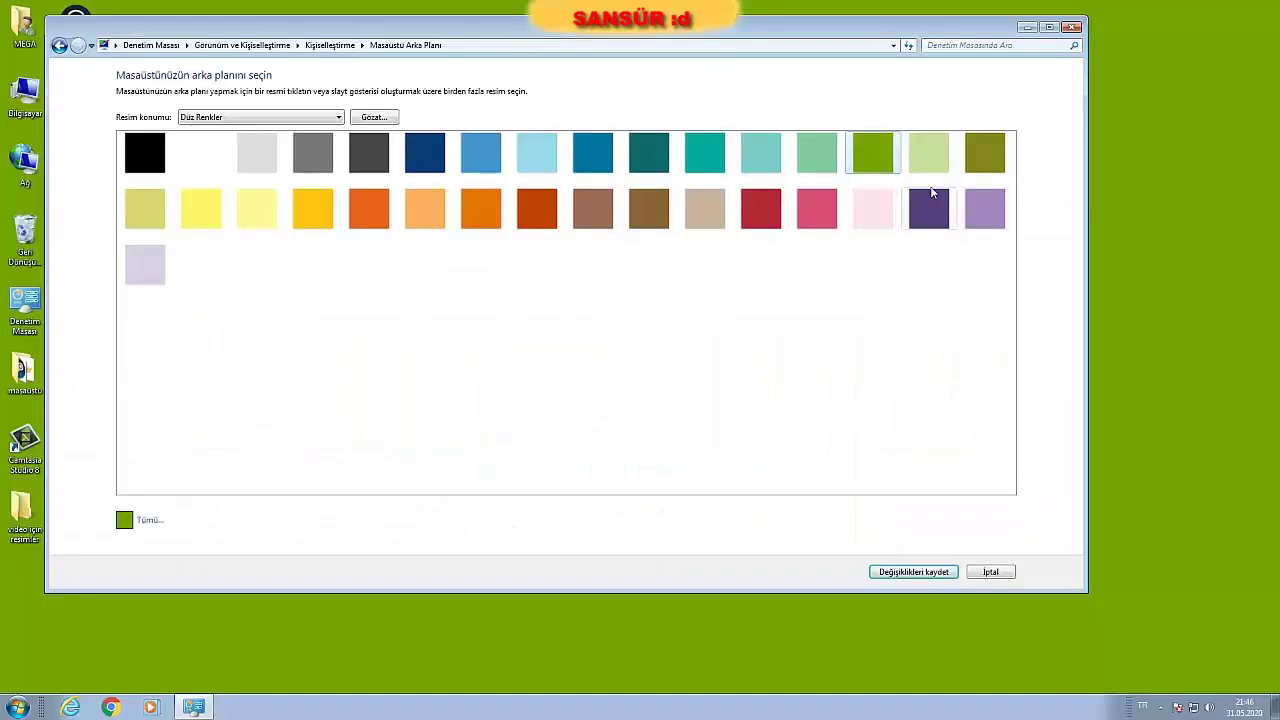
pyautogui.click(158, 167)
pyautogui.click(900, 575)
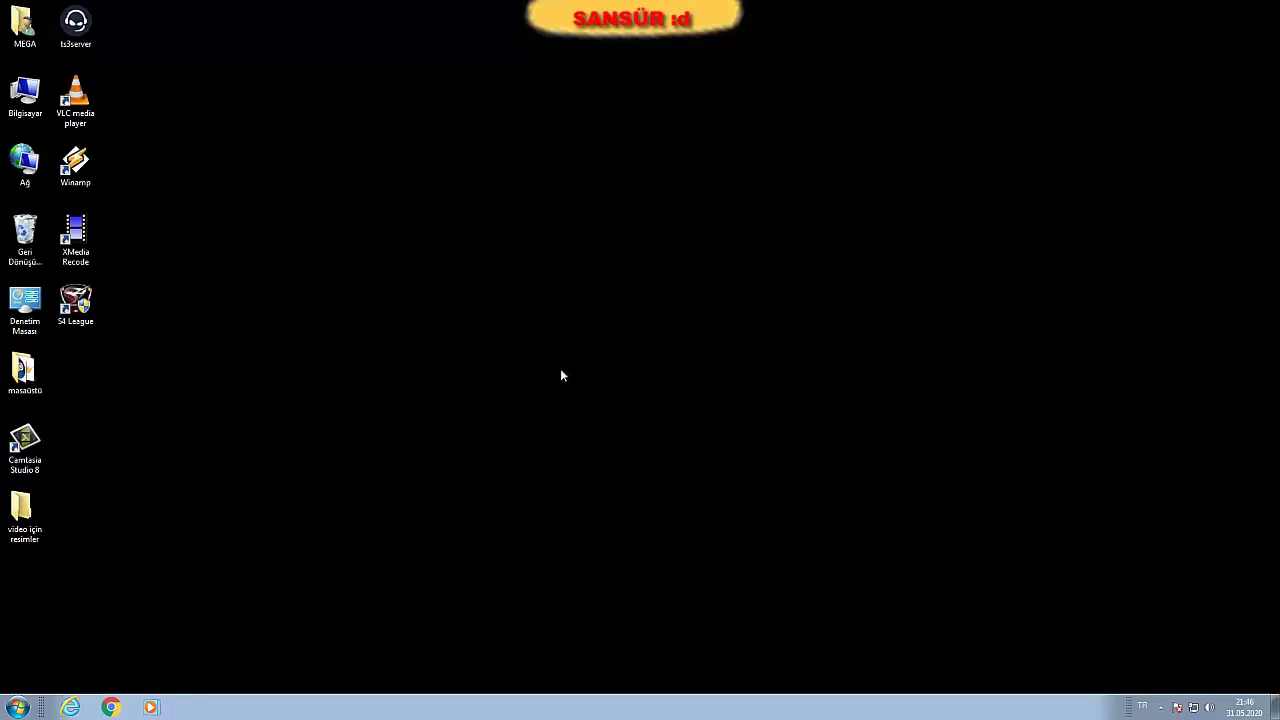
# Move the second column of desktop shortcuts into the masaüstü folder, check the folder's contents and close it
pyautogui.moveTo(314, 391); pyautogui.dragTo(20, 368)
pyautogui.doubleClick(22, 370)
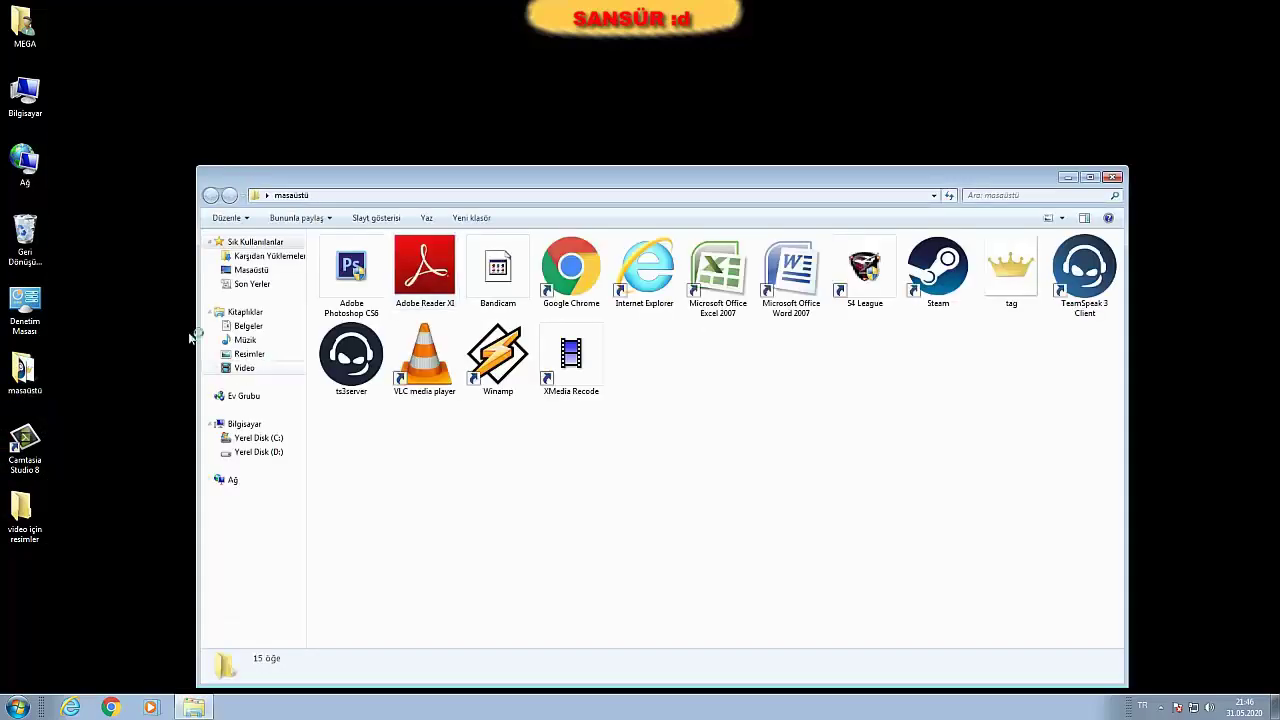
pyautogui.hotkey('alt', 'F4')
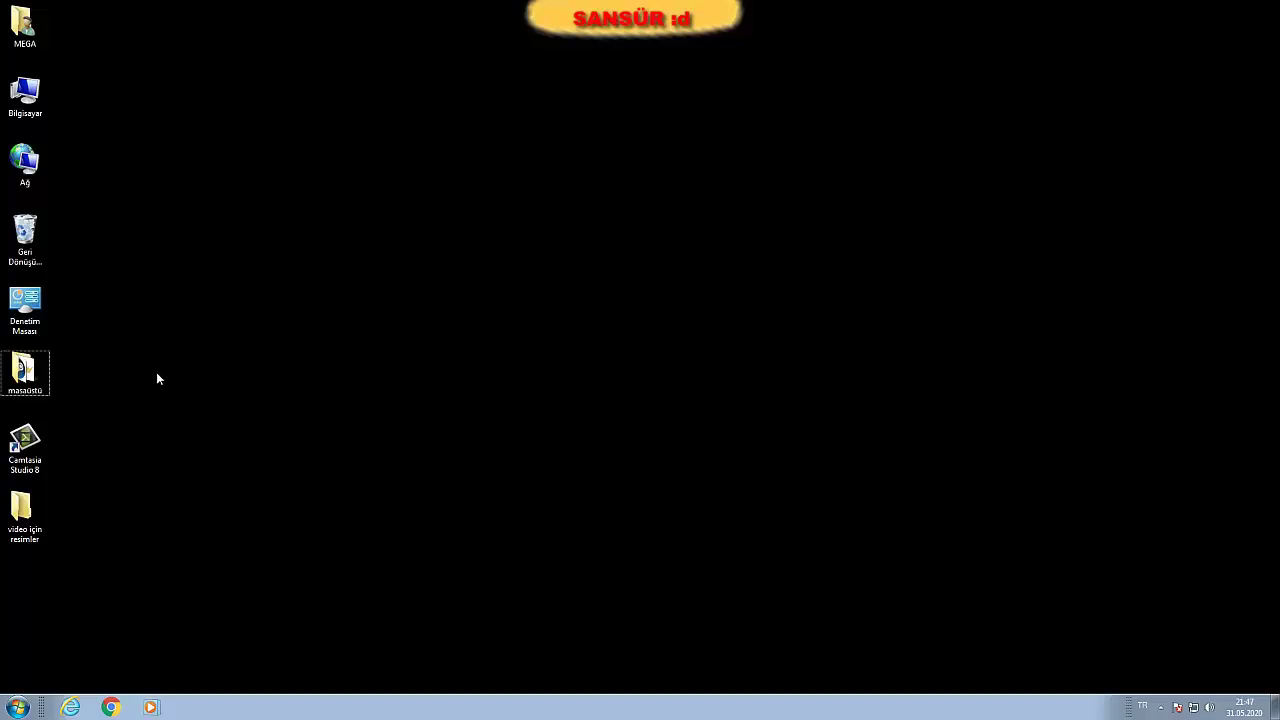
# Open Güç Seçenekleri under Donanım ve Ses in Control Panel and select the Yüksek performans power plan
pyautogui.click(12, 705)
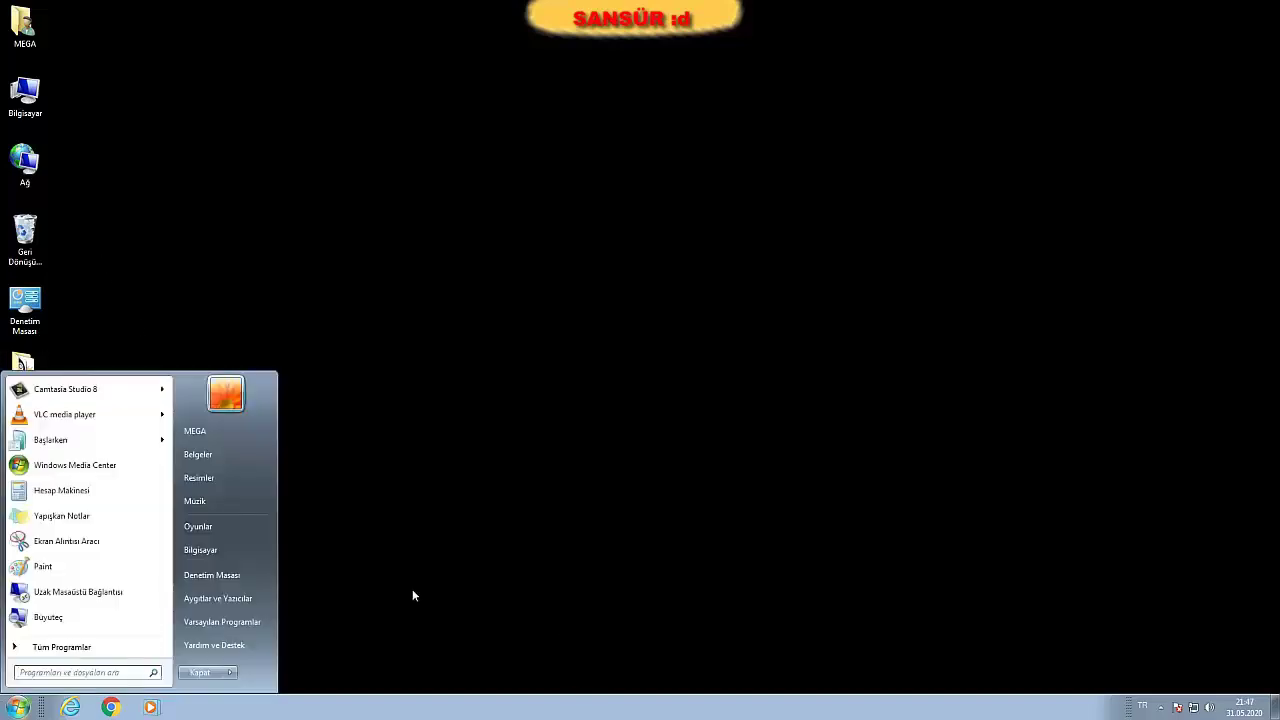
pyautogui.click(208, 574)
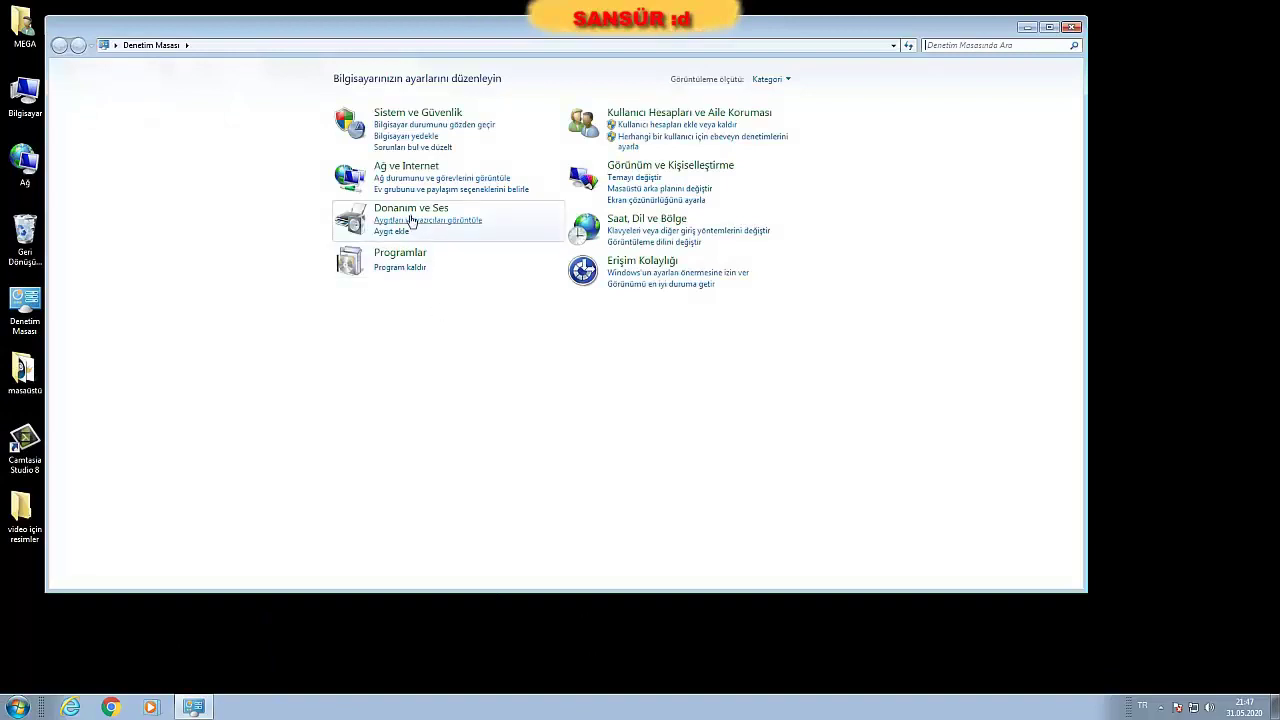
pyautogui.click(411, 210)
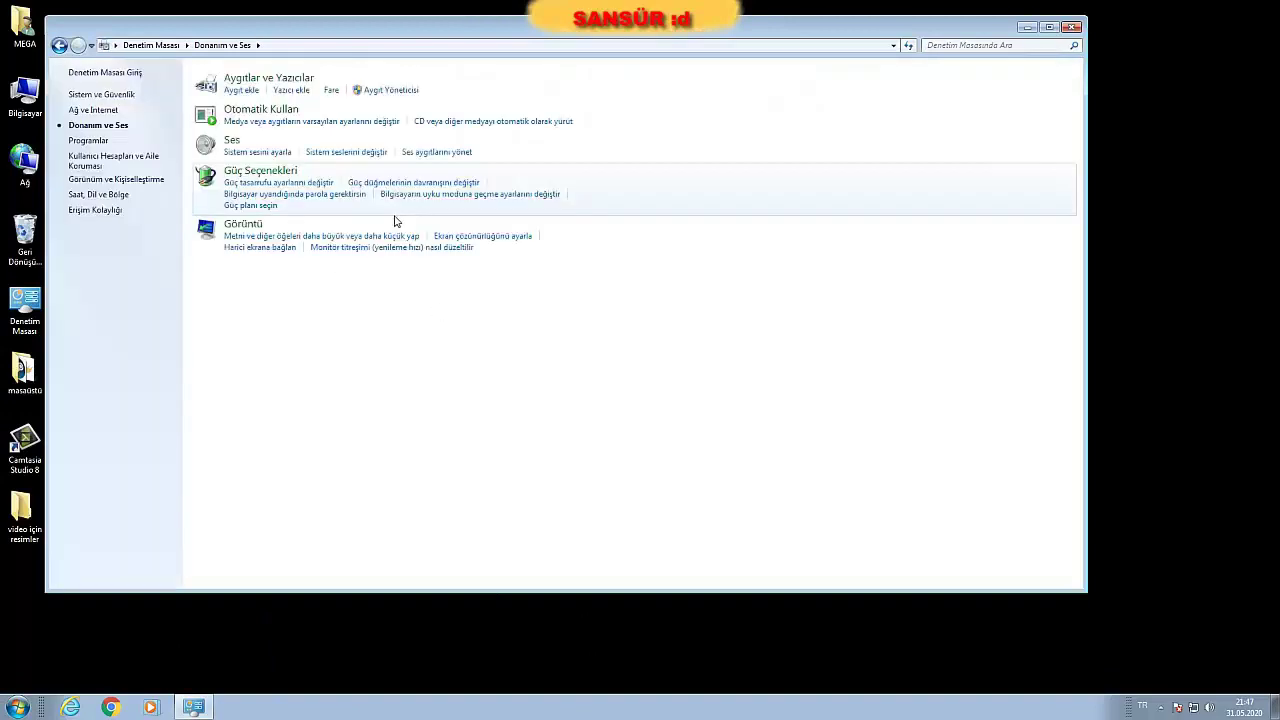
pyautogui.click(260, 172)
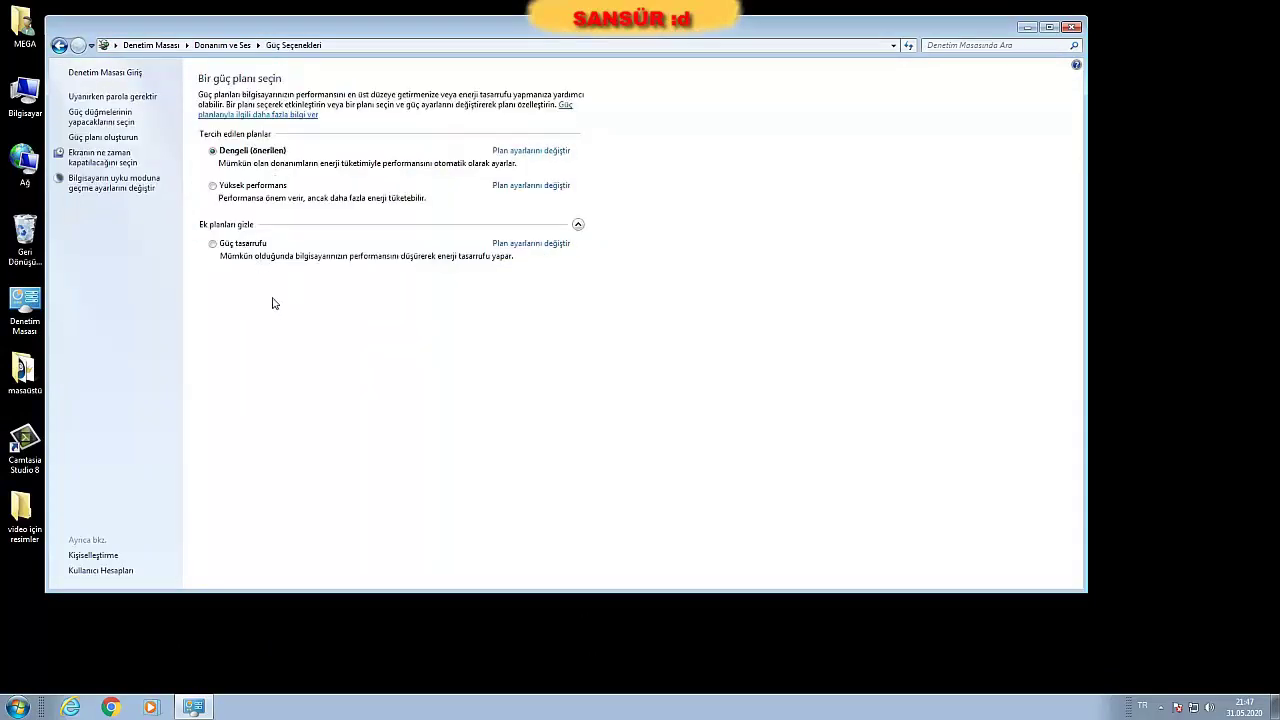
pyautogui.click(252, 252)
pyautogui.click(262, 152)
pyautogui.click(290, 184)
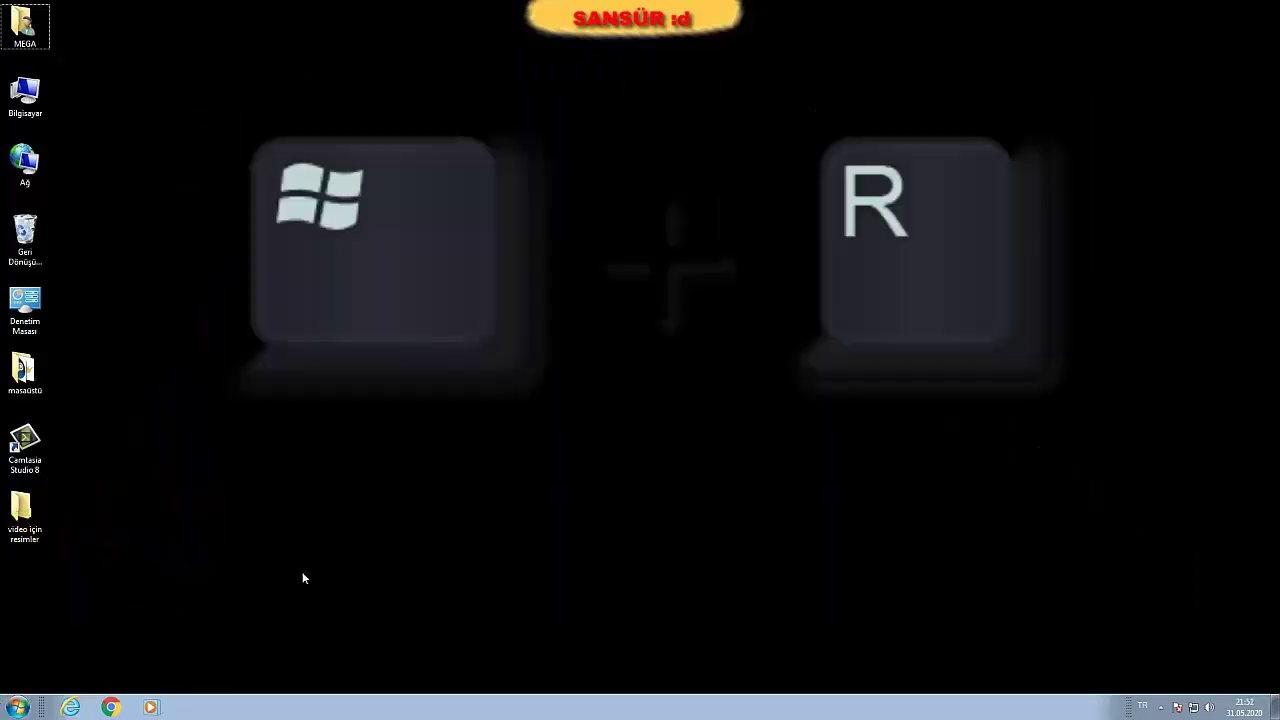
# Find the Çalıştır (Run) program and run temp to open the Windows Temp folder
pyautogui.press('super+r')
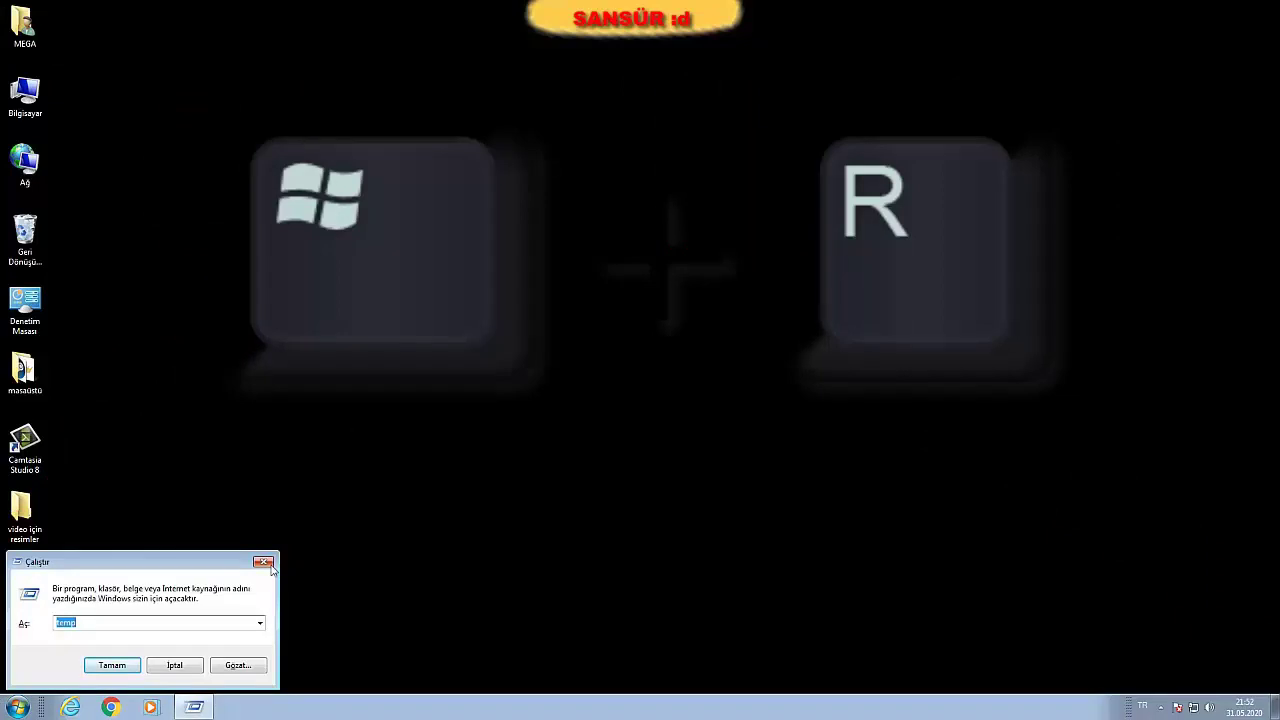
pyautogui.press('Return')
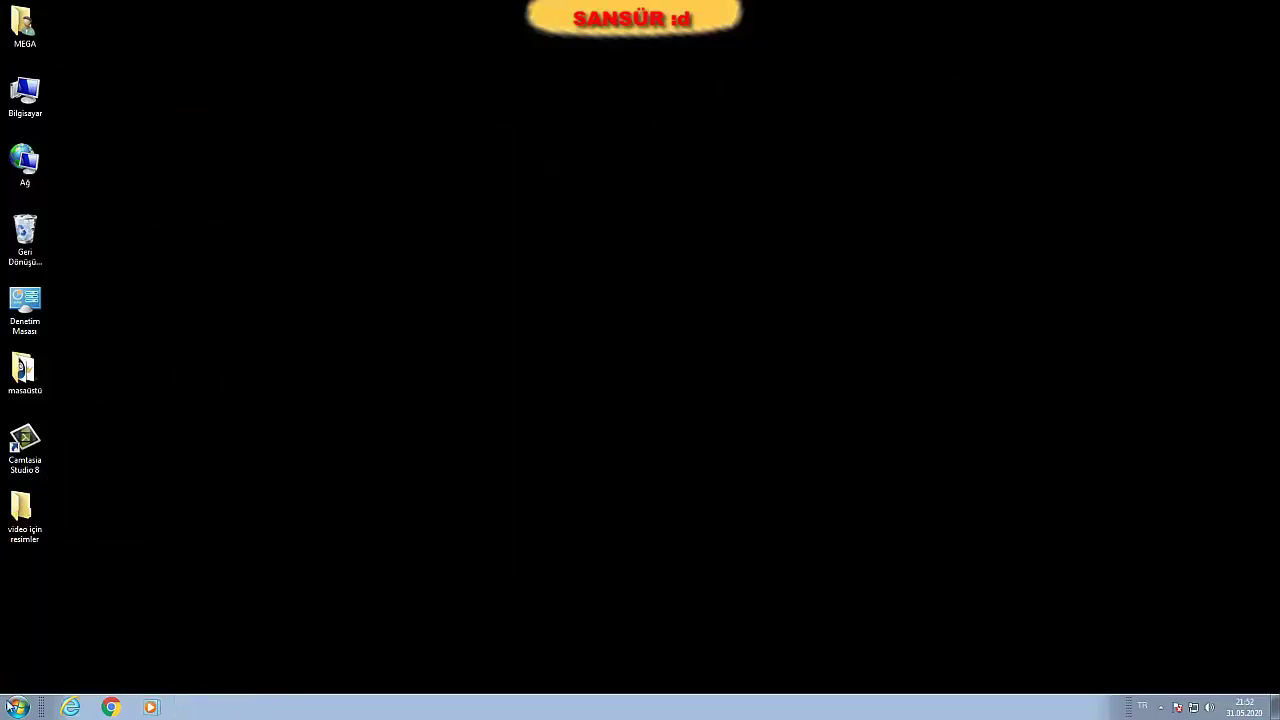
pyautogui.click(10, 705)
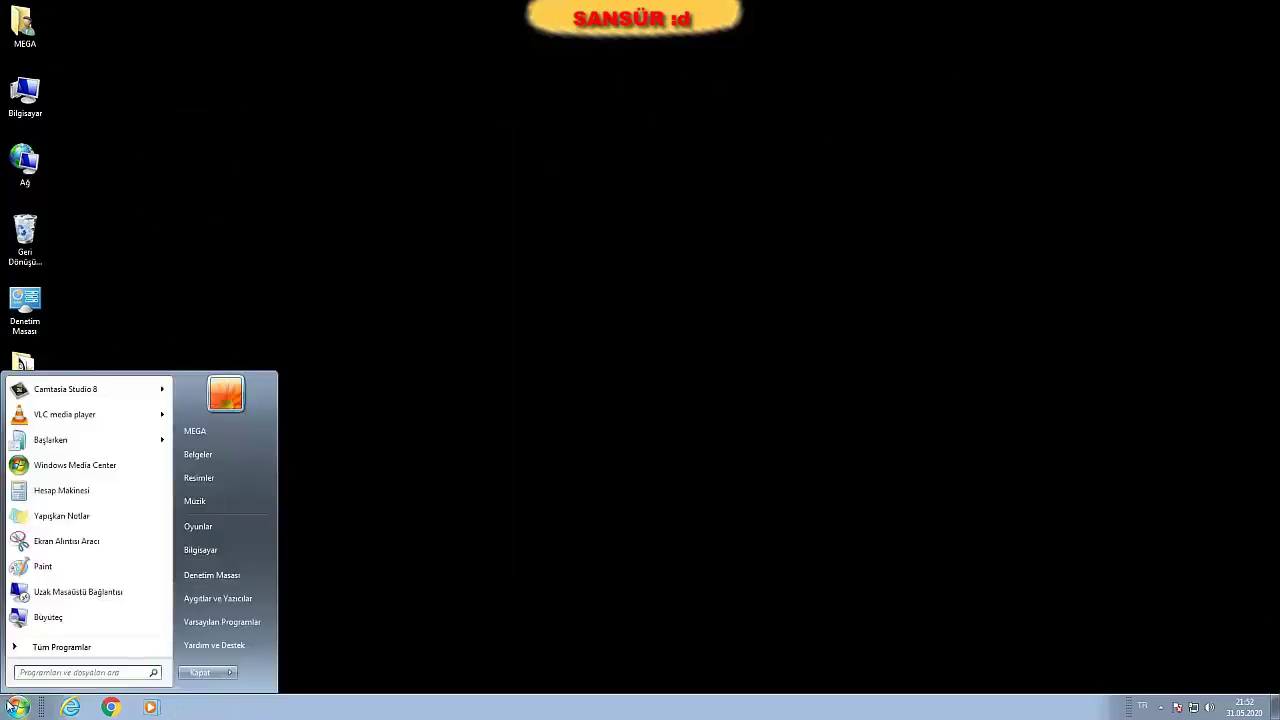
pyautogui.write('çalı')
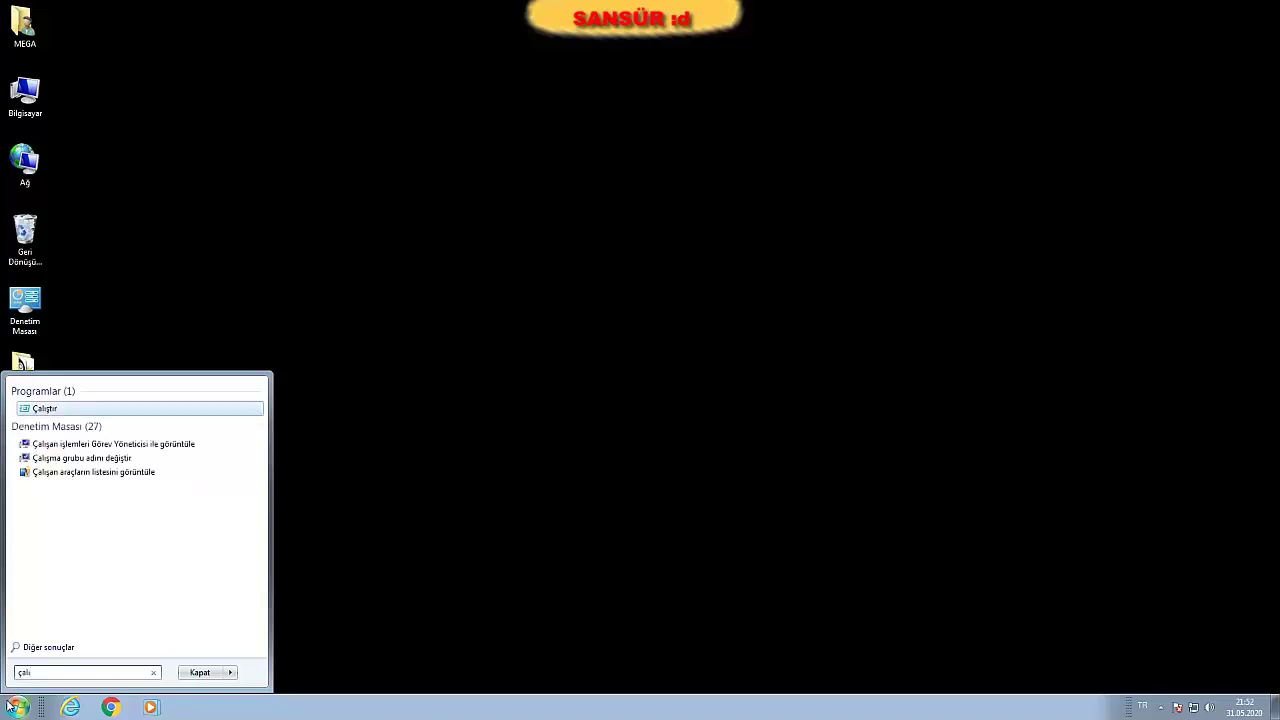
pyautogui.press('Return')
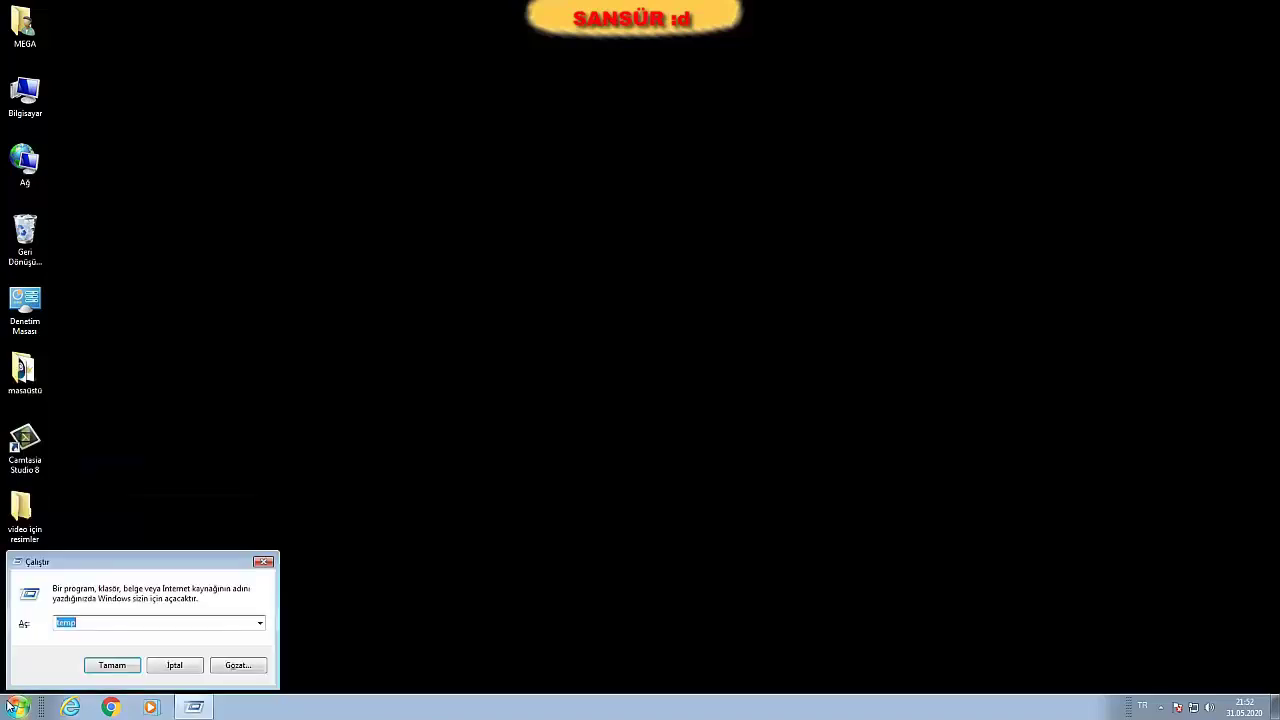
pyautogui.click(112, 665)
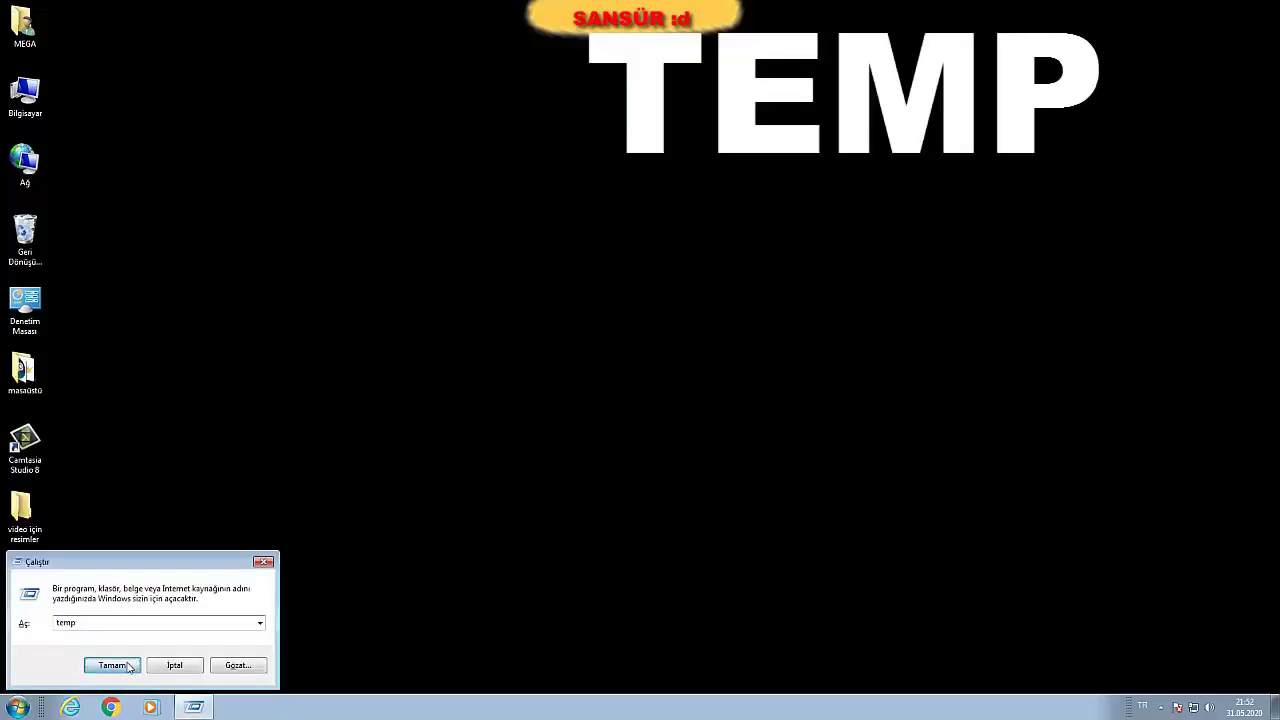
# Check the Windows Temp folder for files to remove and close its window
pyautogui.moveTo(320, 253); pyautogui.dragTo(318, 253)
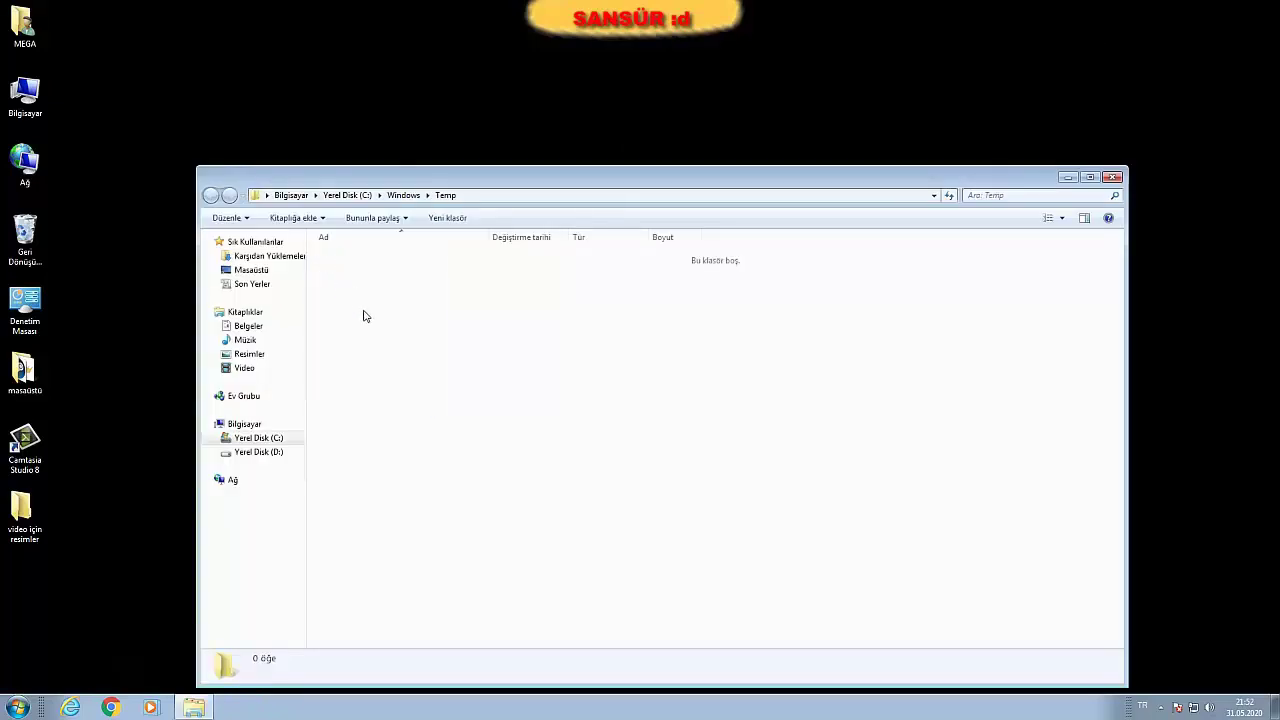
pyautogui.rightClick(364, 313)
pyautogui.click(337, 257)
pyautogui.rightClick(500, 371)
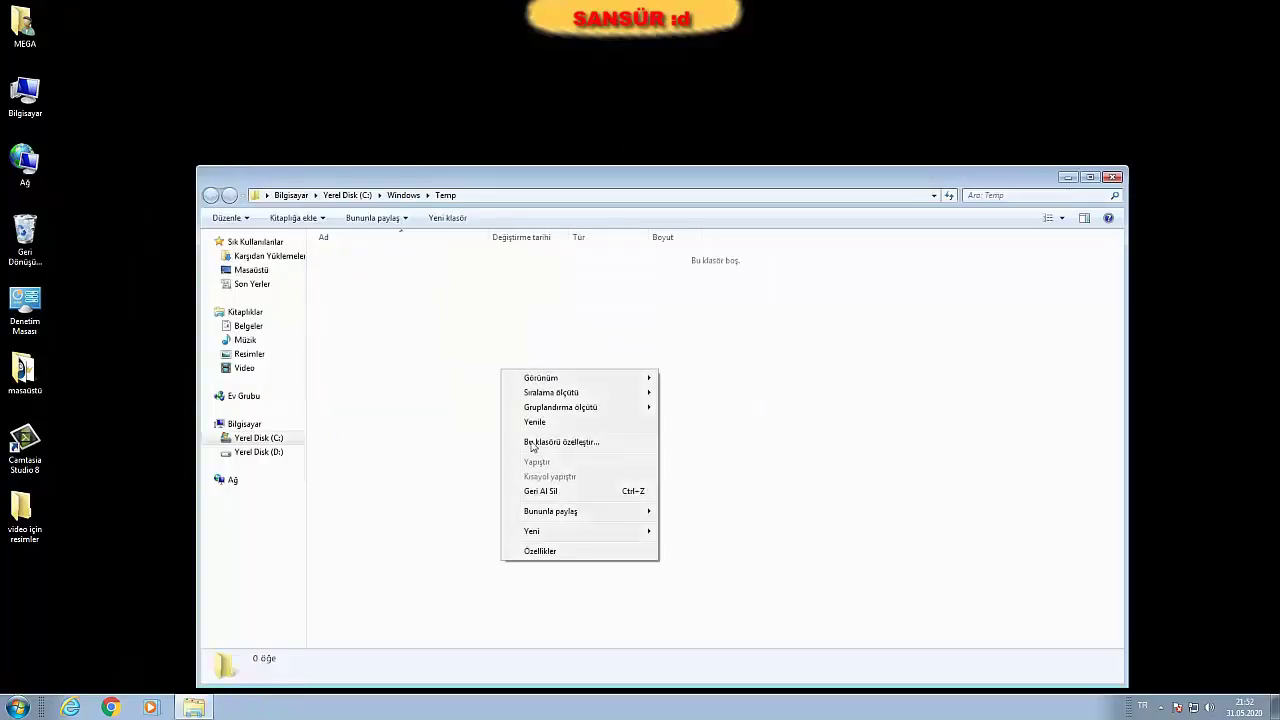
pyautogui.click(1112, 182)
pyautogui.click(1112, 182)
# Open the Çalıştır (Run) dialog again and run %temp% to open the local user Temp folder
pyautogui.click(17, 707)
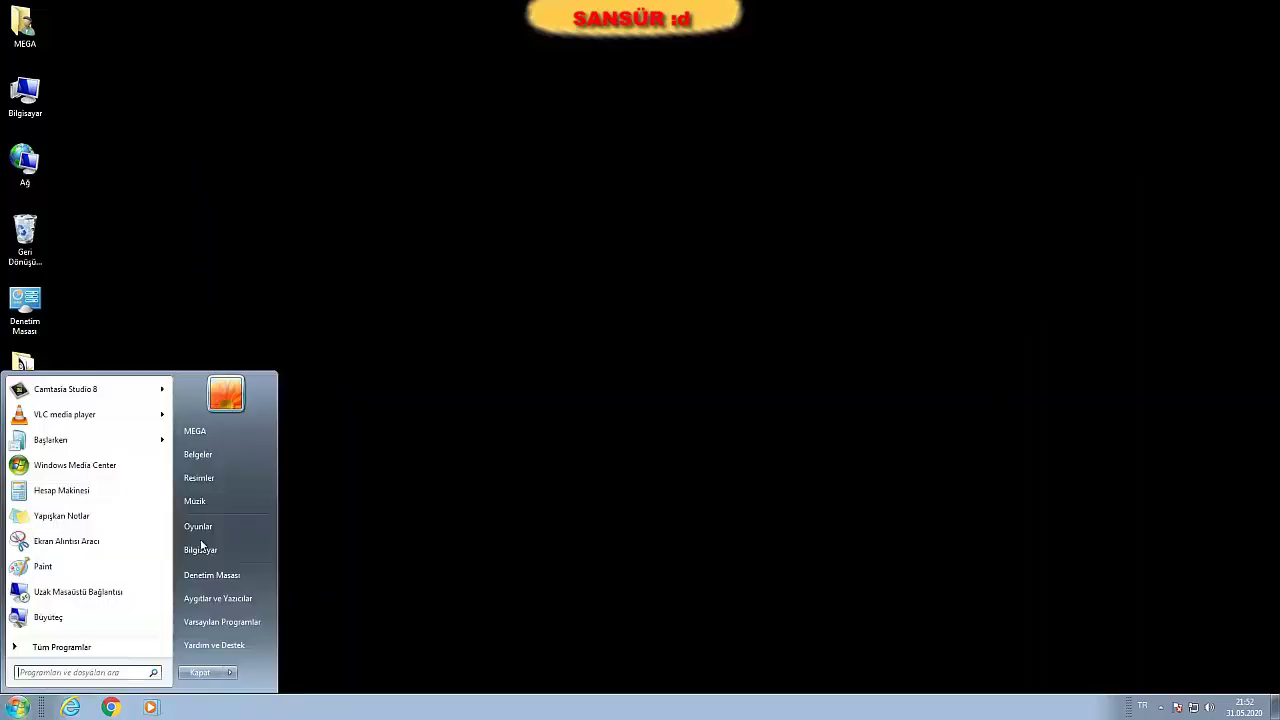
pyautogui.write('ç')
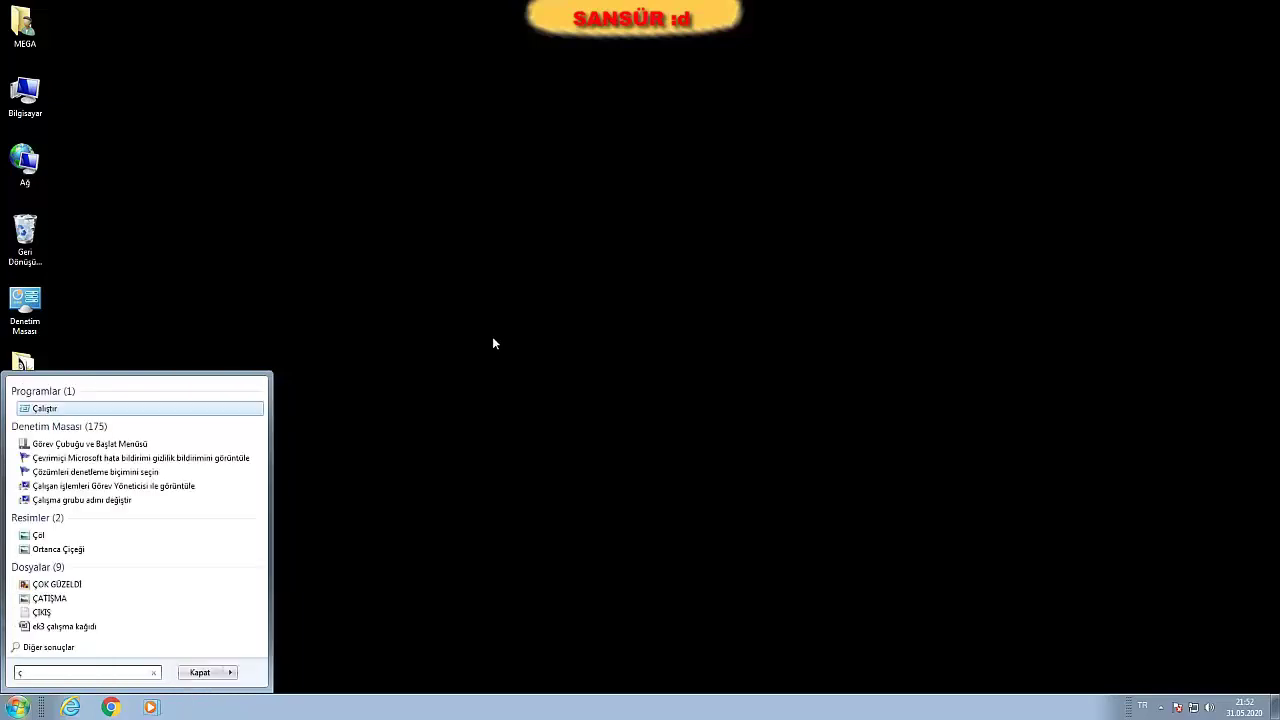
pyautogui.click(492, 343)
pyautogui.click(17, 707)
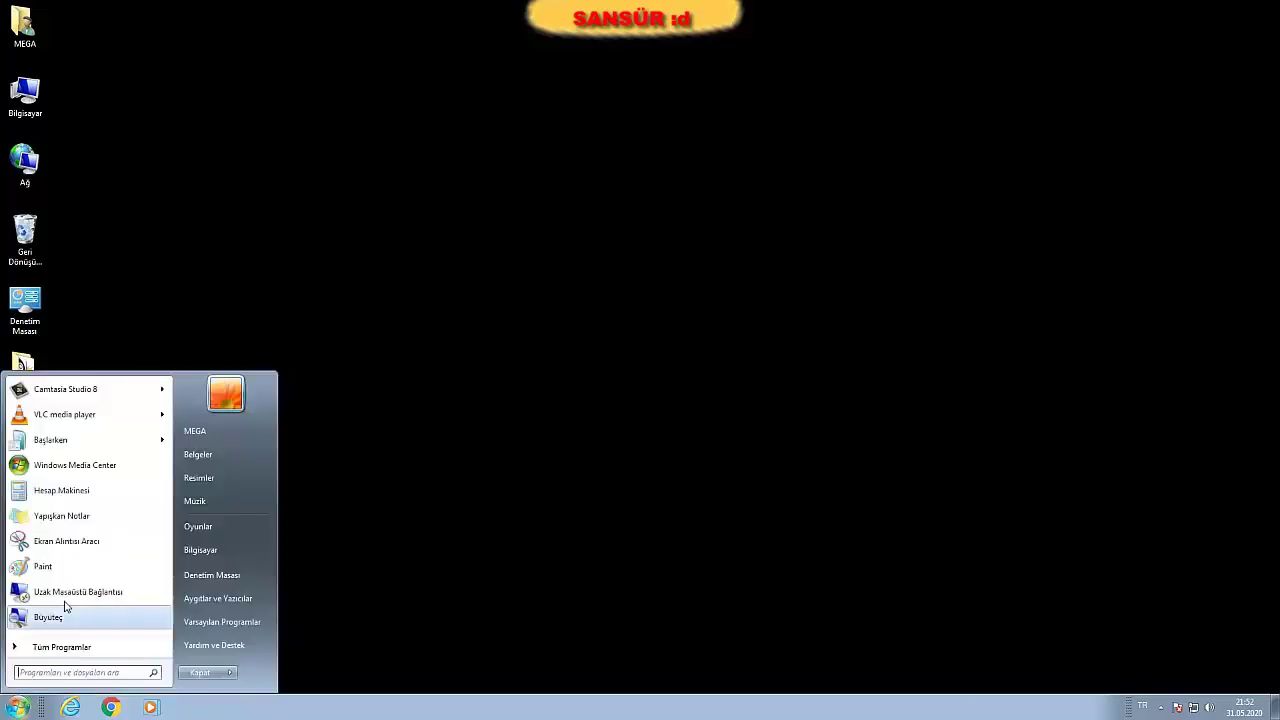
pyautogui.write('çalıştır')
pyautogui.press('Return')
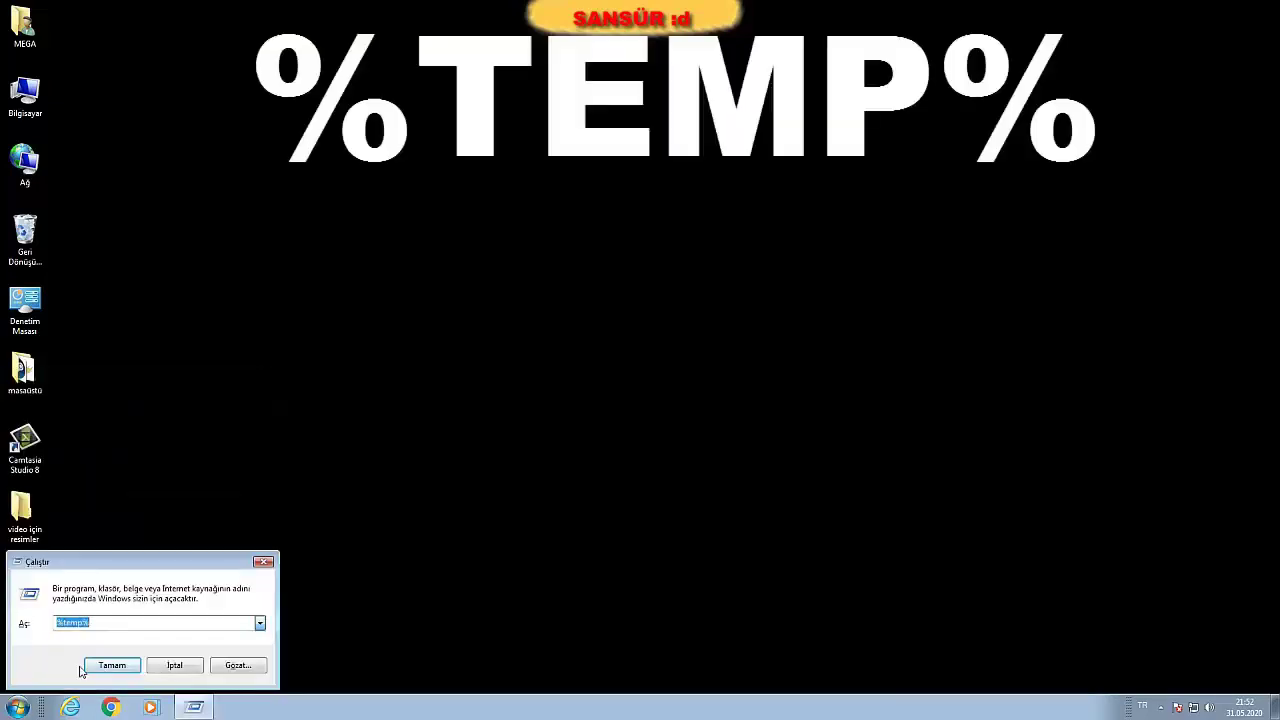
pyautogui.click(105, 665)
# Try to delete all files in the local user Temp folder, retrying the deletion of FXSAPIDebugLogFile
pyautogui.moveTo(817, 613); pyautogui.dragTo(300, 252)
pyautogui.press('Delete')
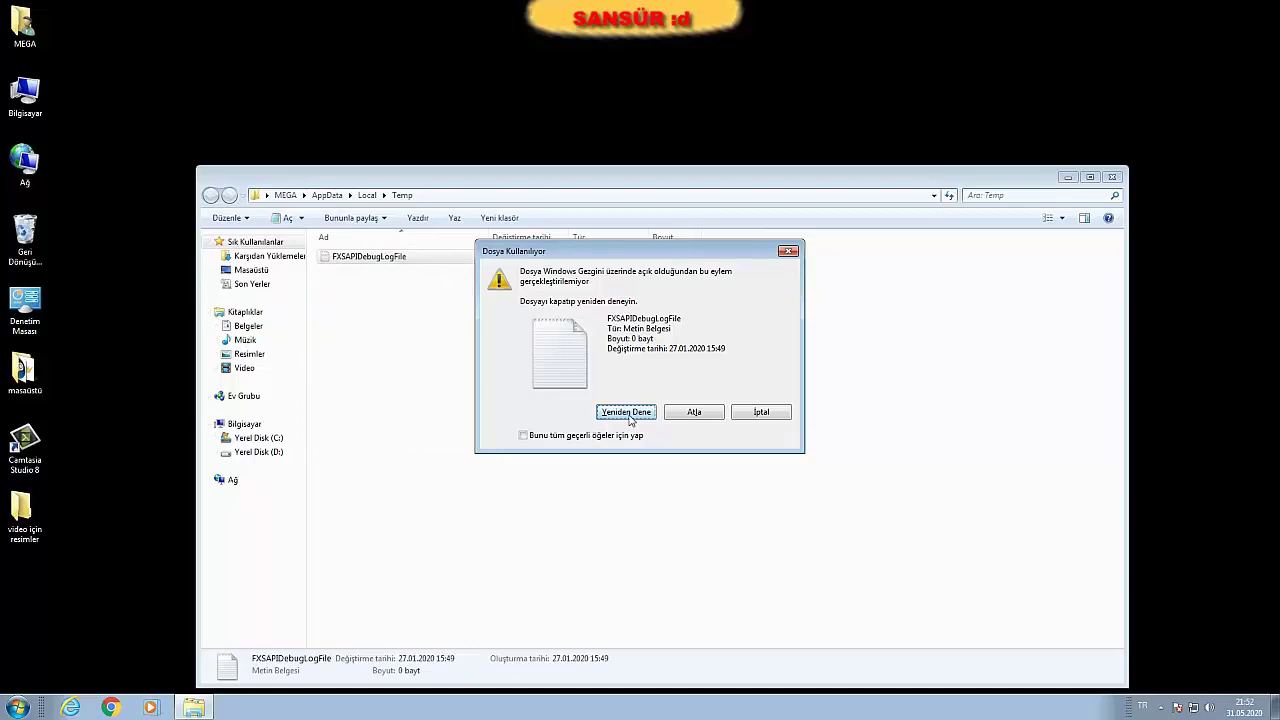
pyautogui.click(628, 414)
# Open the Çalıştır (Run) dialog and run prefetch to open the Windows Prefetch folder
pyautogui.press('super')
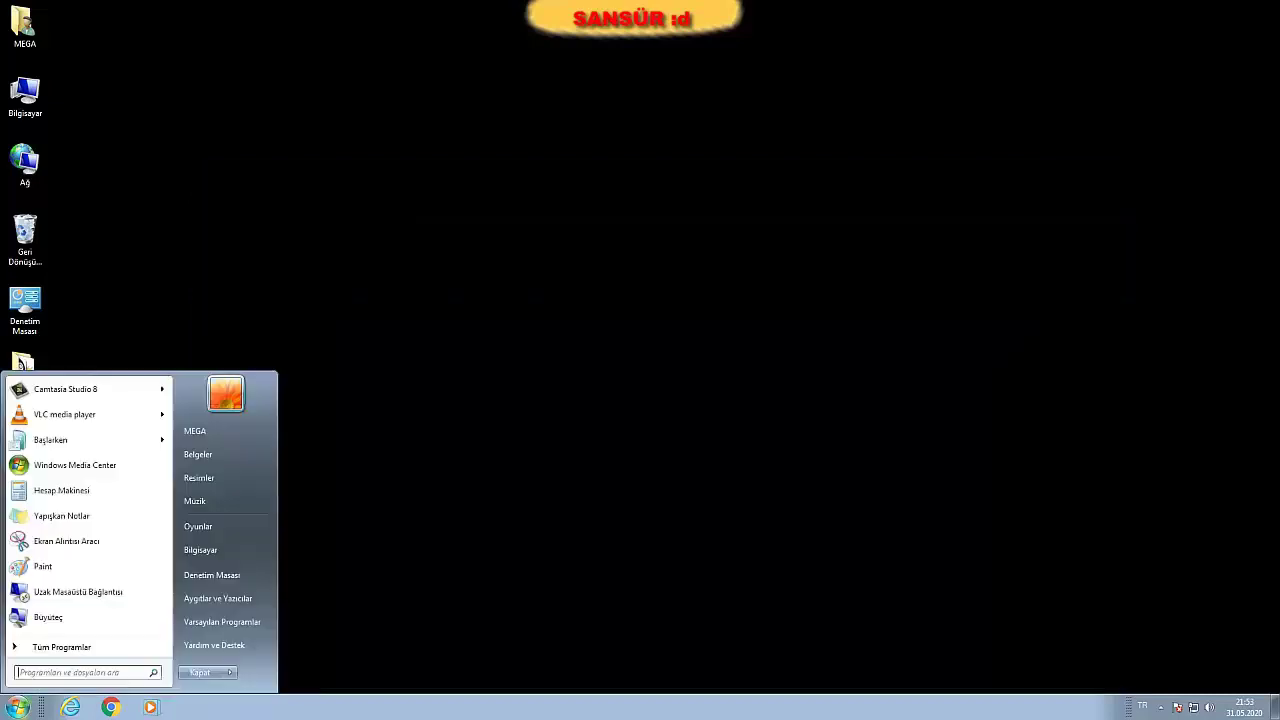
pyautogui.write('çal')
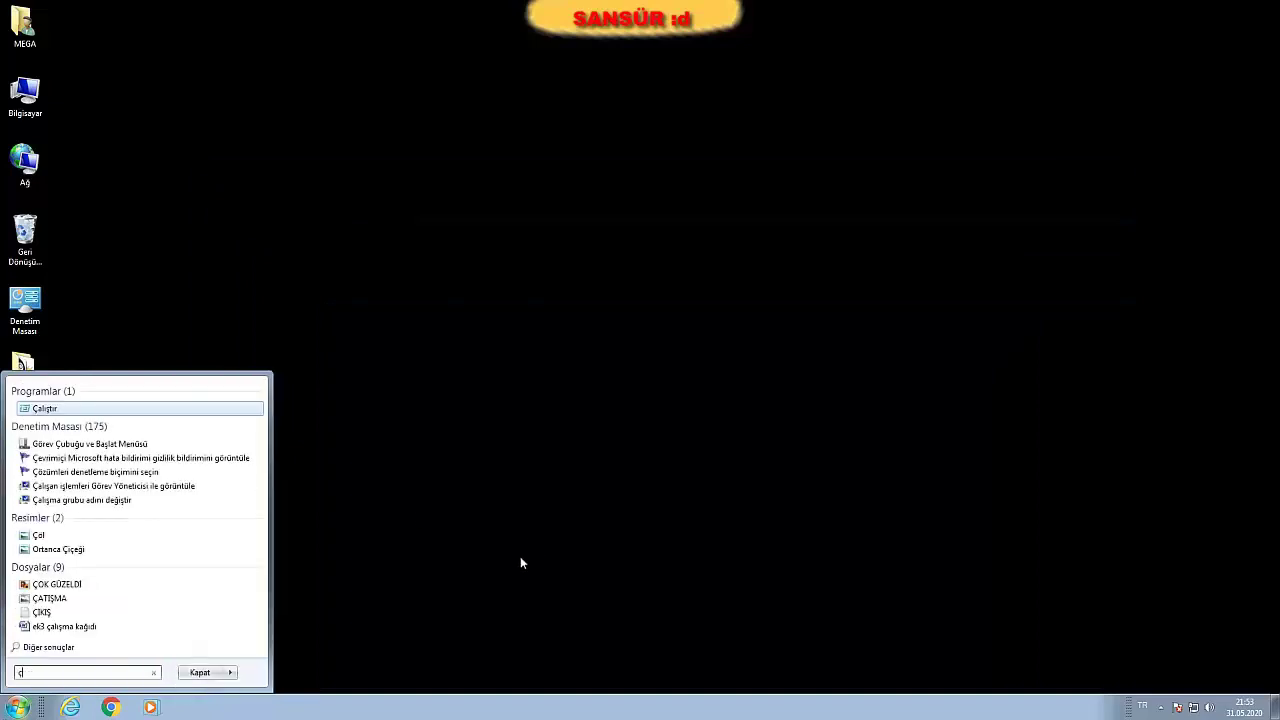
pyautogui.press('Return')
pyautogui.click(259, 622)
pyautogui.click(117, 667)
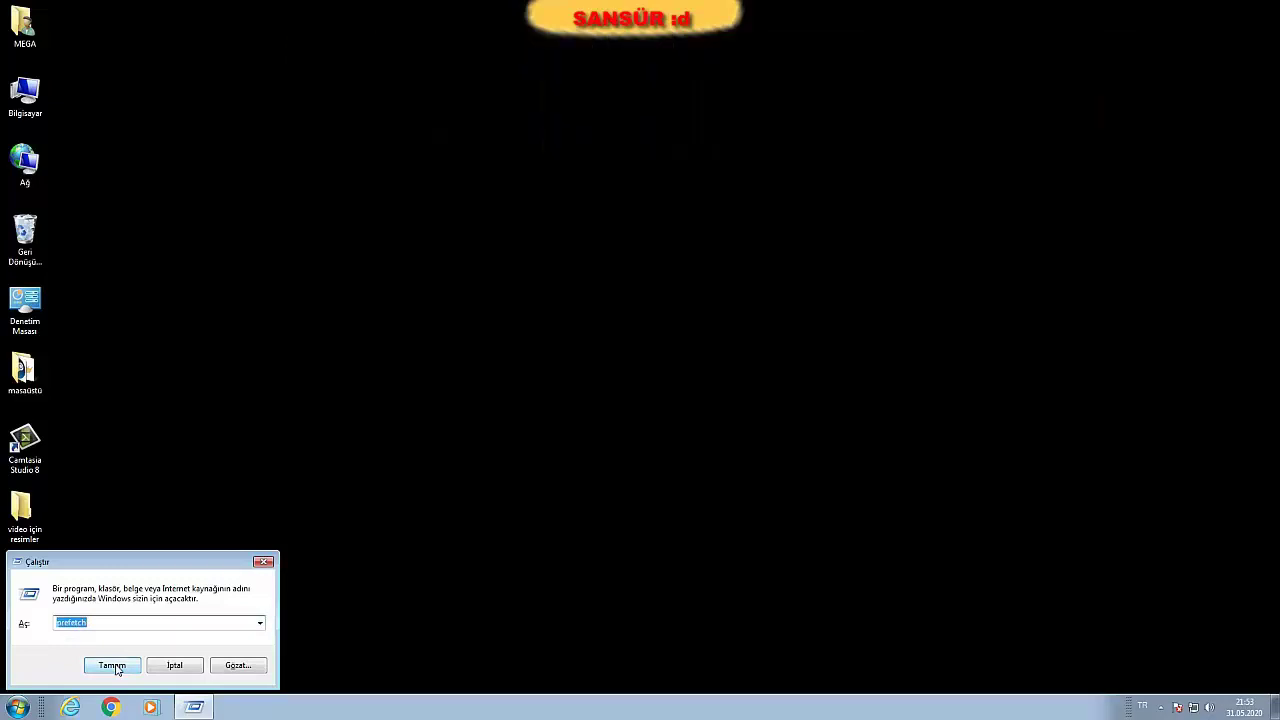
pyautogui.click(115, 667)
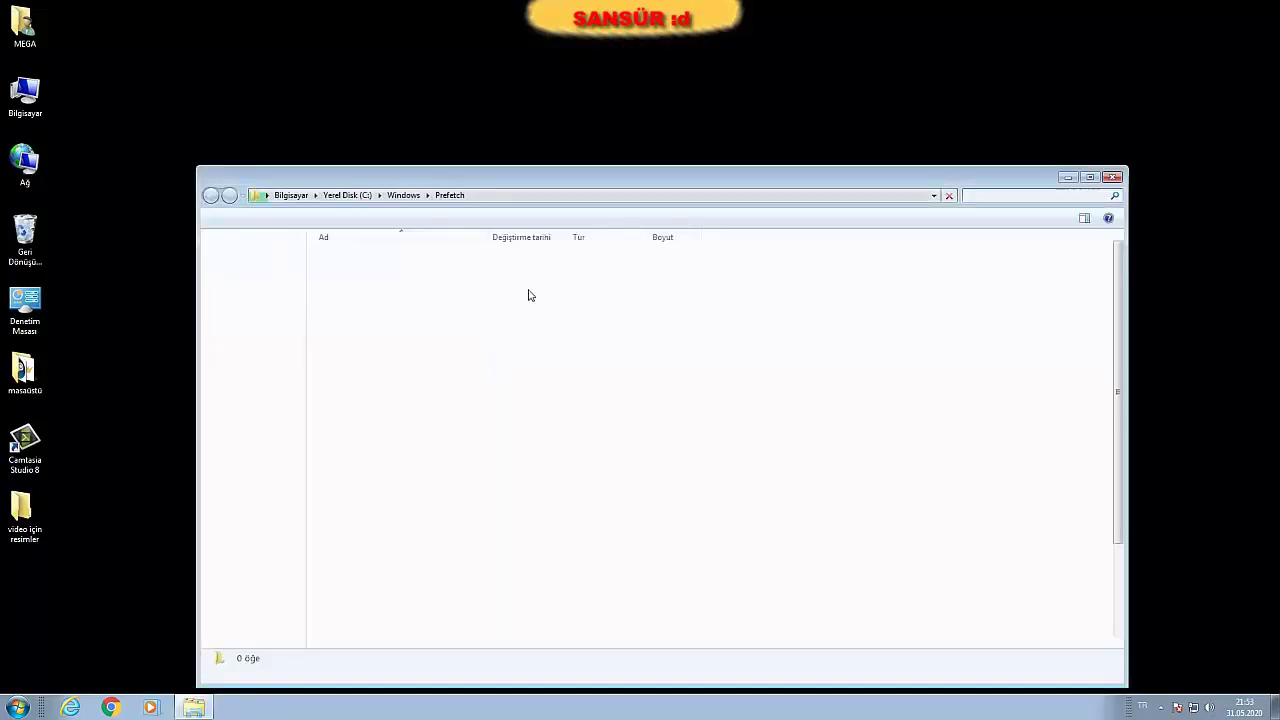
# Select all files in the Windows Prefetch folder
pyautogui.click(403, 454)
pyautogui.hotkey('ctrl', 'a')
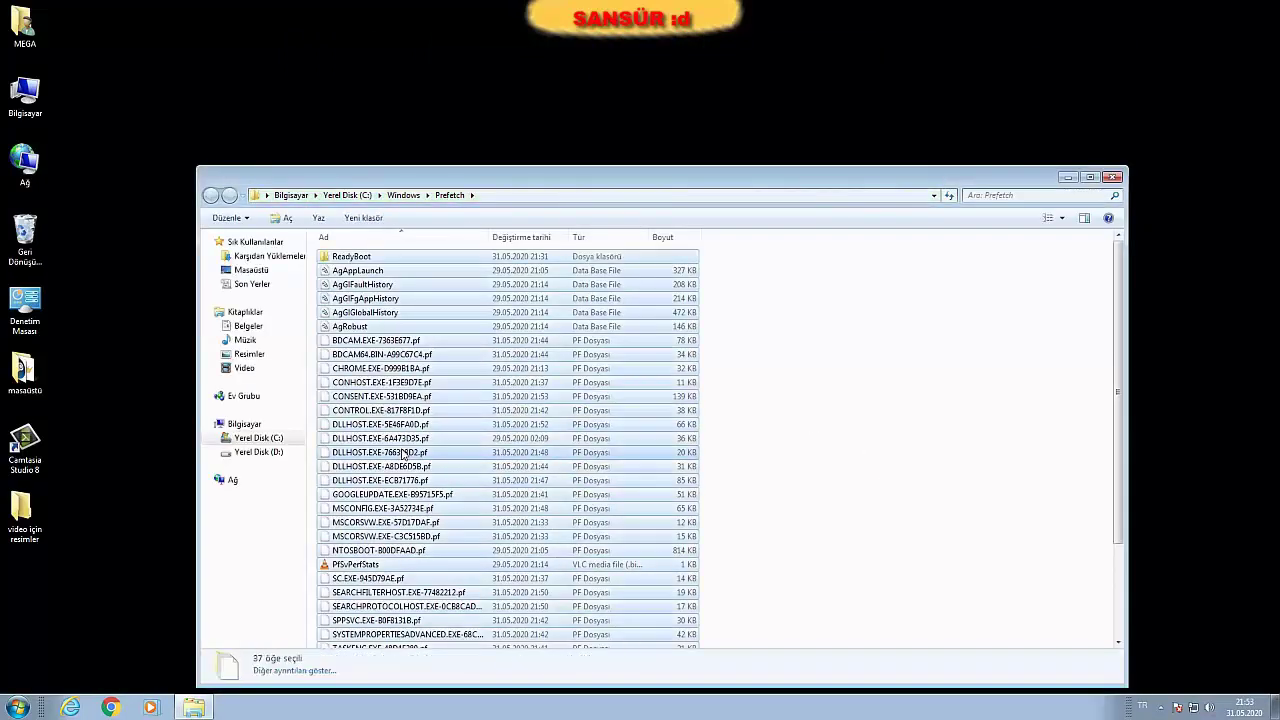
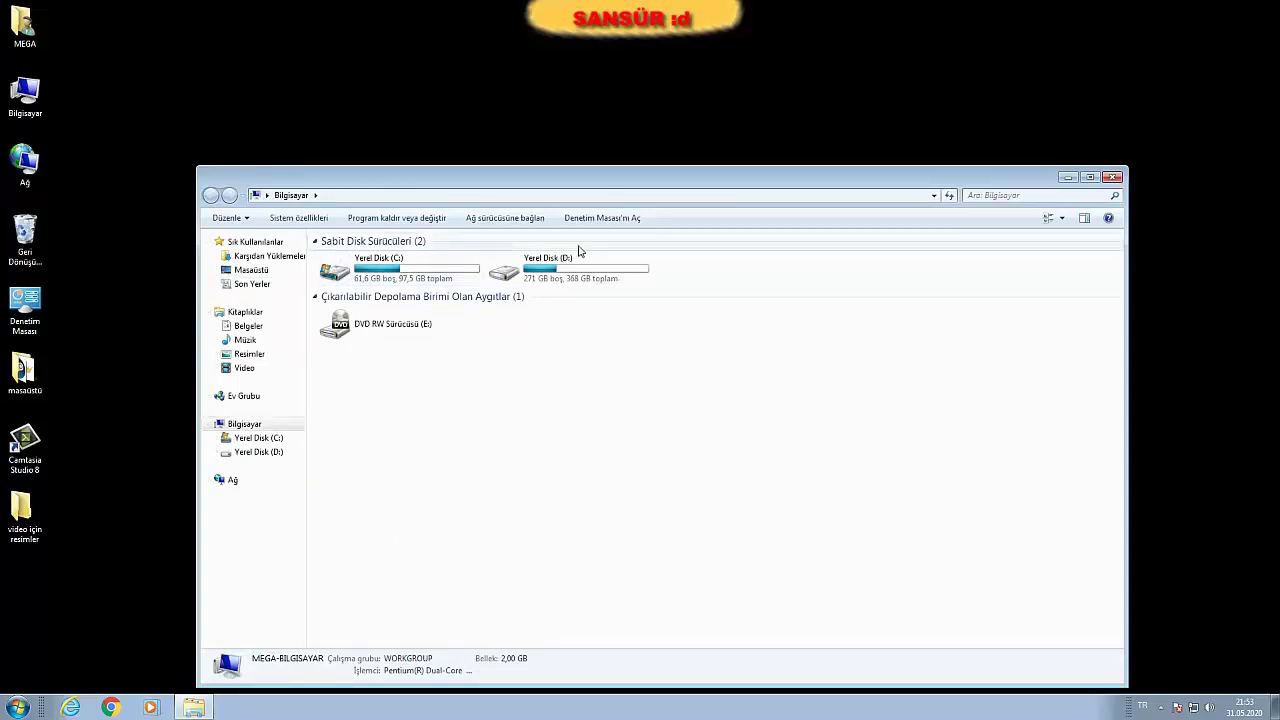
# Open the properties of Yerel Disk (C:) and start Disk Cleanup for the drive
pyautogui.click(376, 284)
pyautogui.rightClick(376, 284)
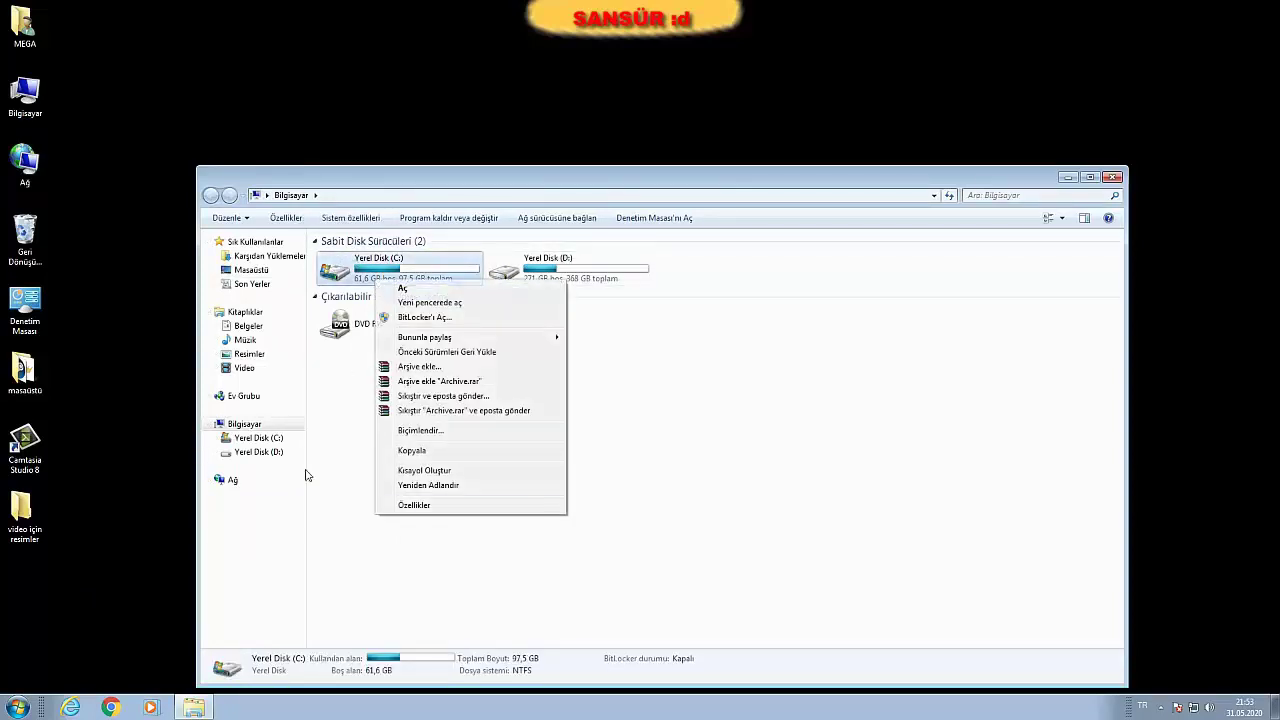
pyautogui.click(441, 506)
pyautogui.click(580, 505)
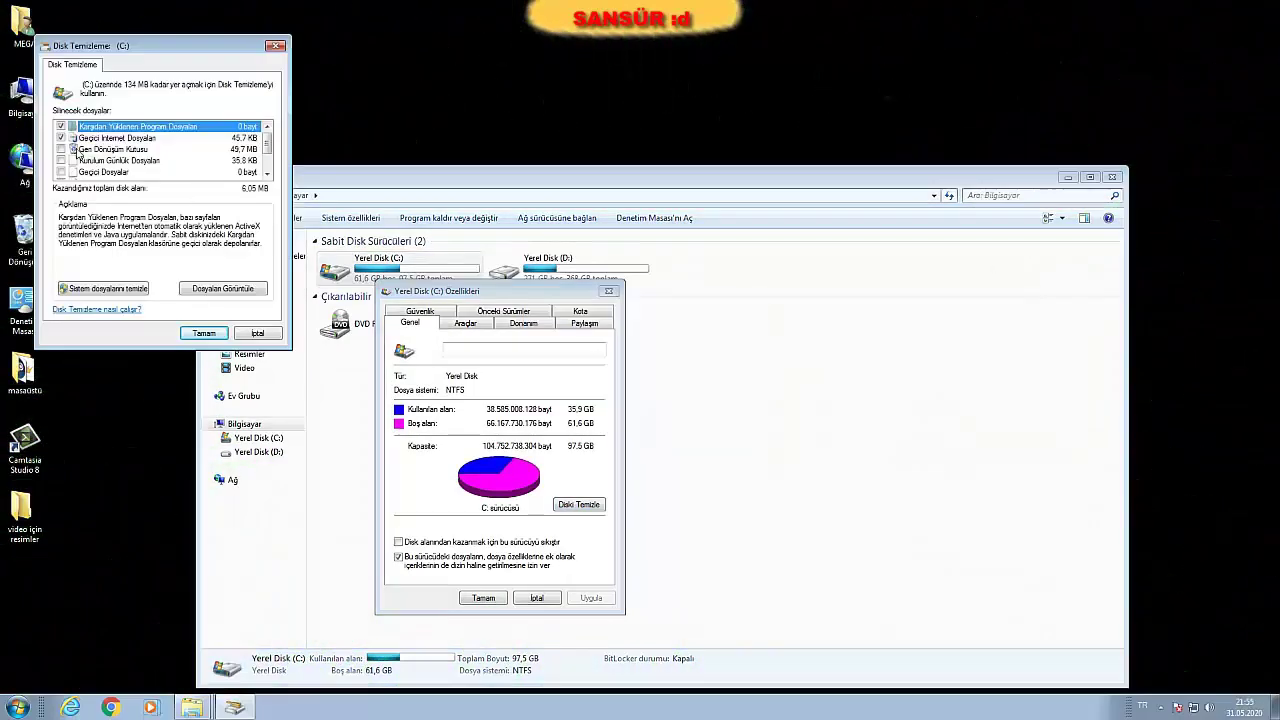
# Include the Recycle Bin and both system Windows error report categories in the cleanup, permanently delete the marked files, and close the drive's properties
pyautogui.click(61, 149)
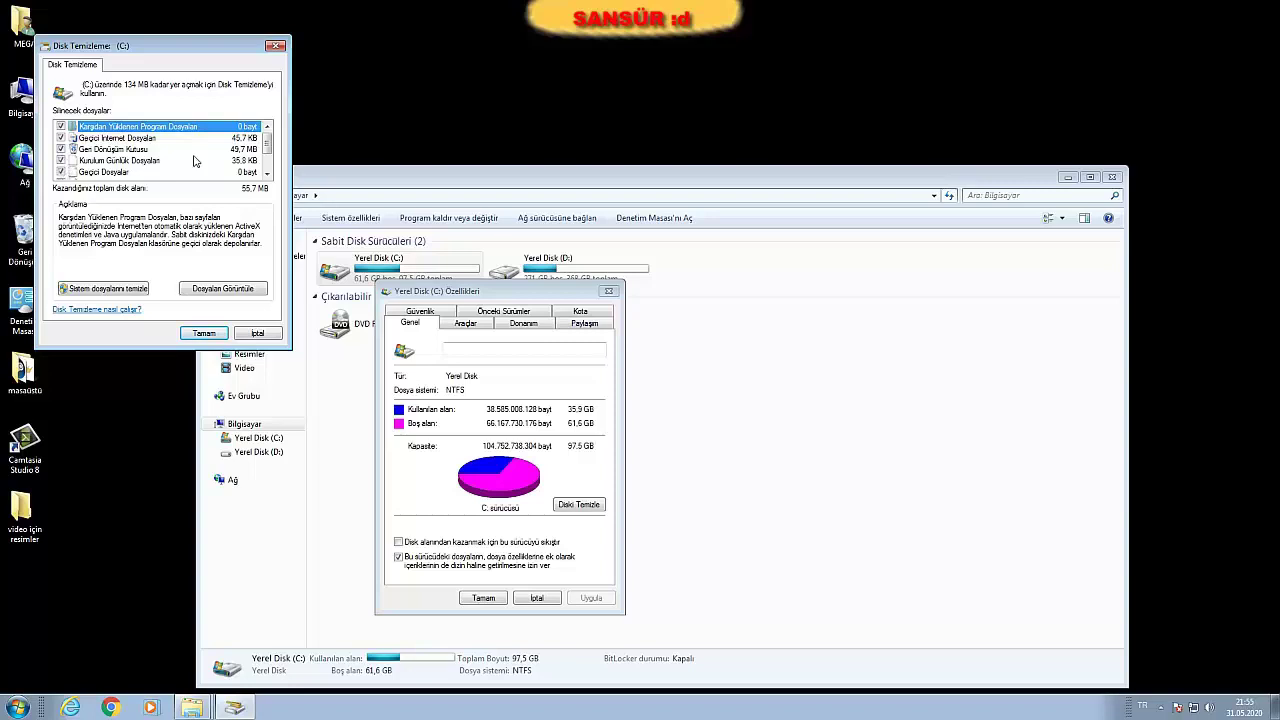
pyautogui.scroll(-1, 267, 158)
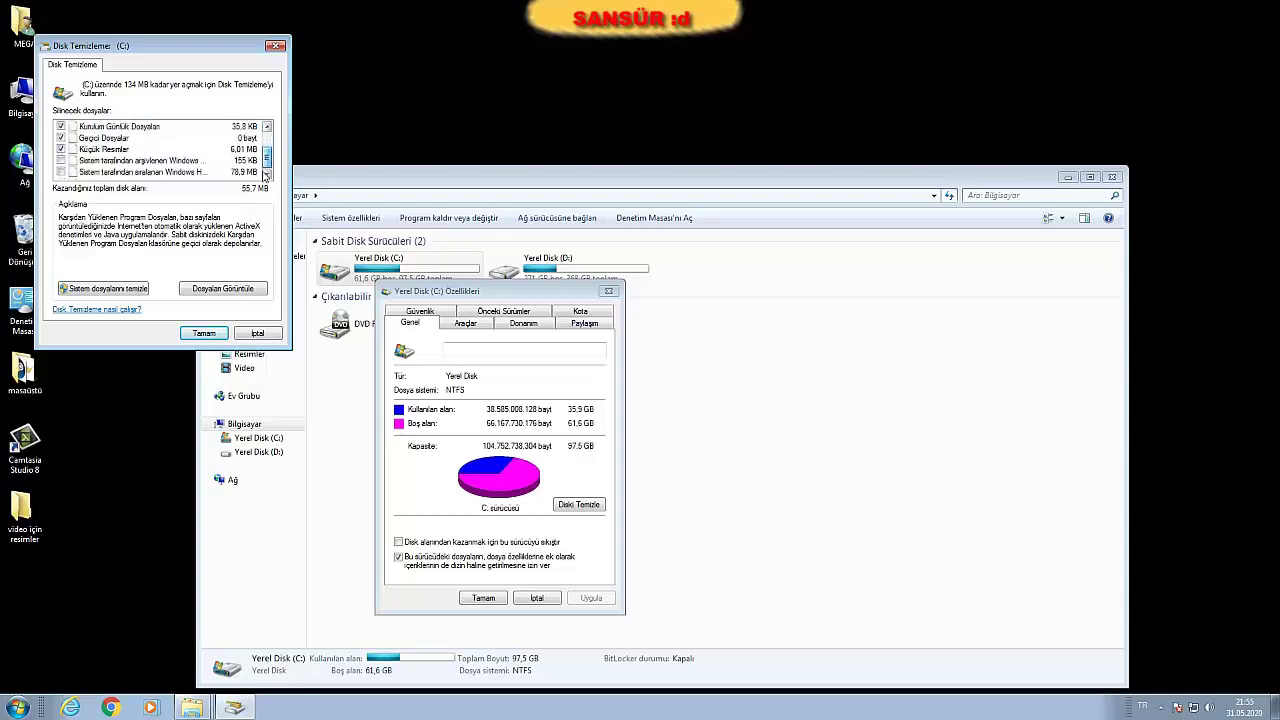
pyautogui.click(61, 172)
pyautogui.click(61, 160)
pyautogui.scroll(1, 267, 158)
pyautogui.scroll(-1, 267, 158)
pyautogui.click(204, 333)
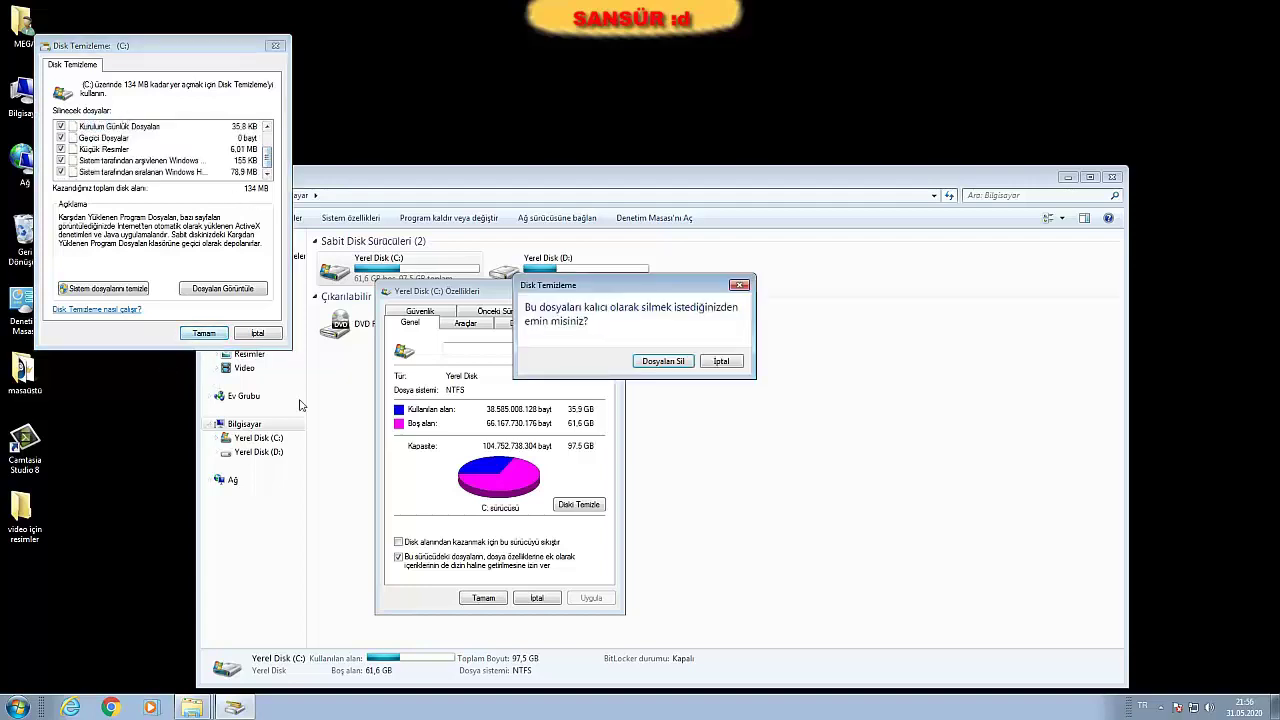
pyautogui.click(670, 362)
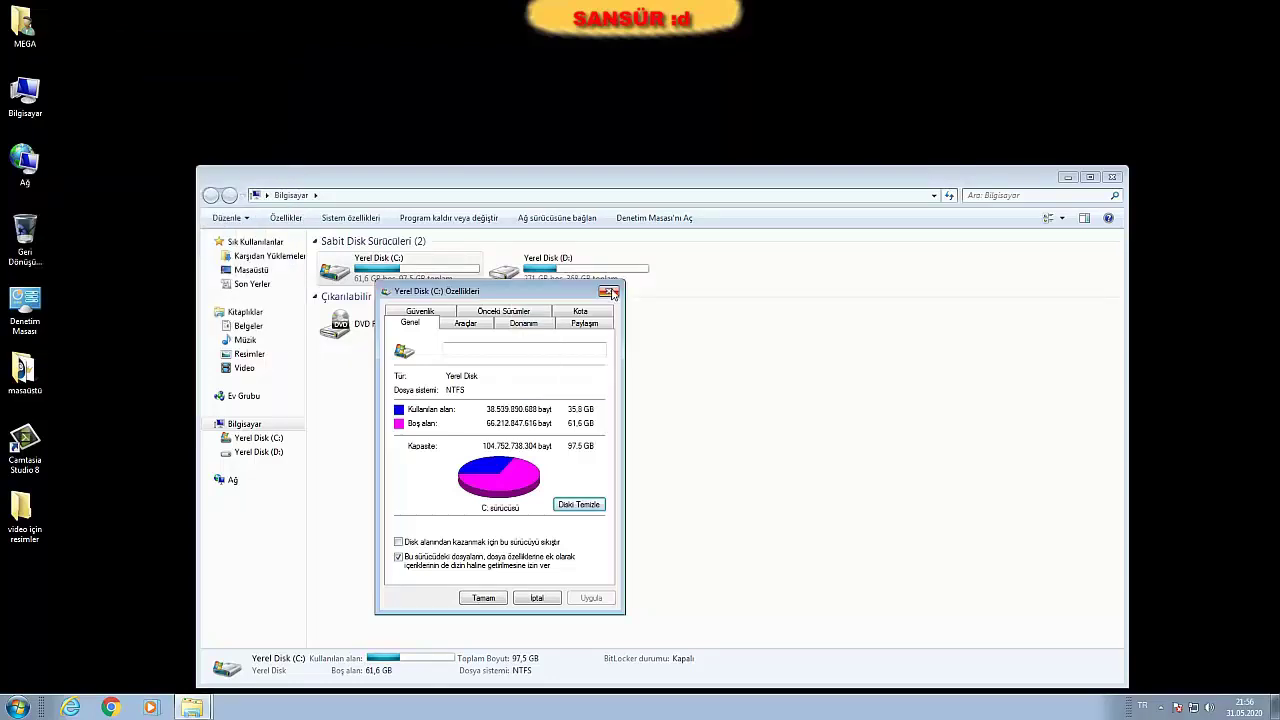
pyautogui.click(612, 292)
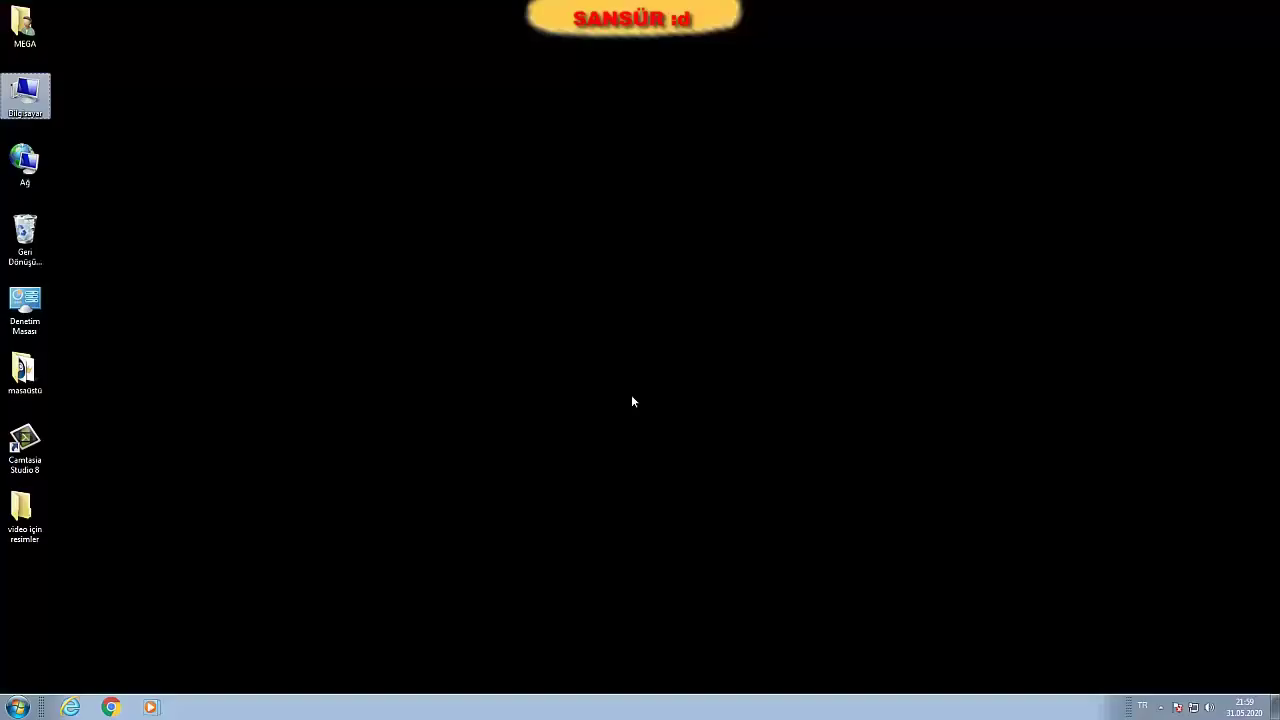
# Open the computer's system properties, go to the advanced system settings and open the Performans settings
pyautogui.rightClick(47, 97)
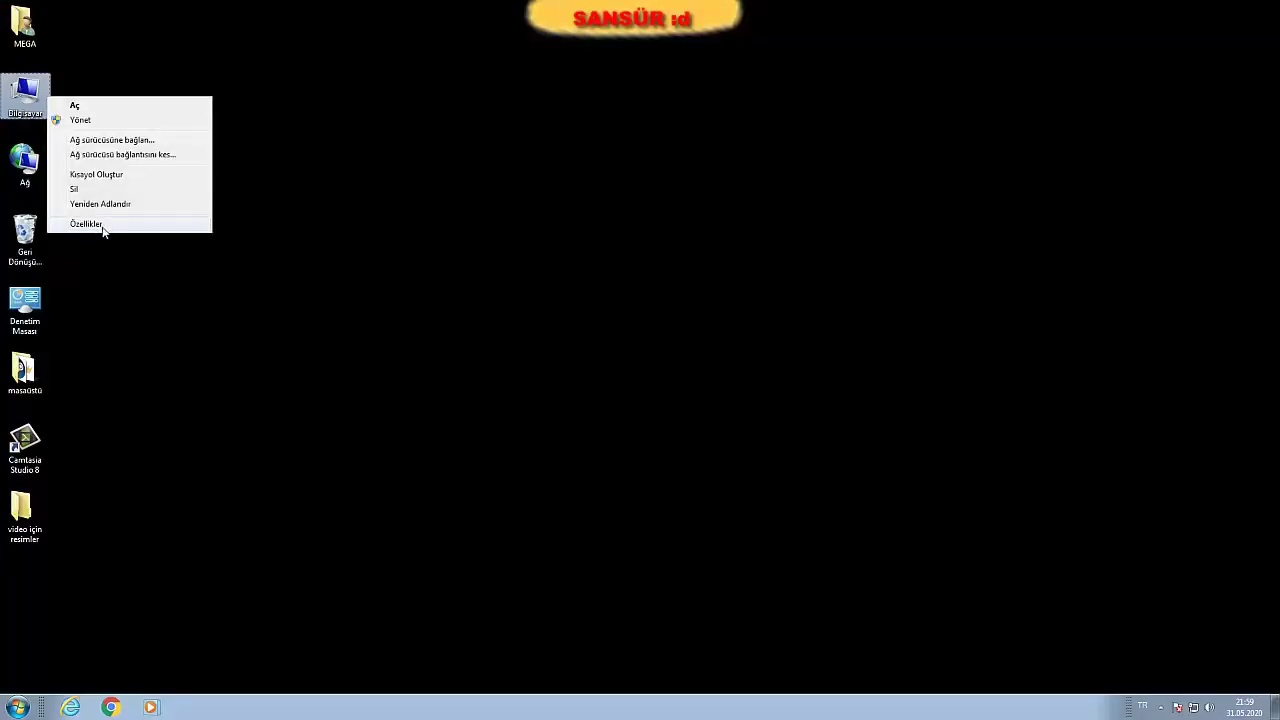
pyautogui.click(102, 227)
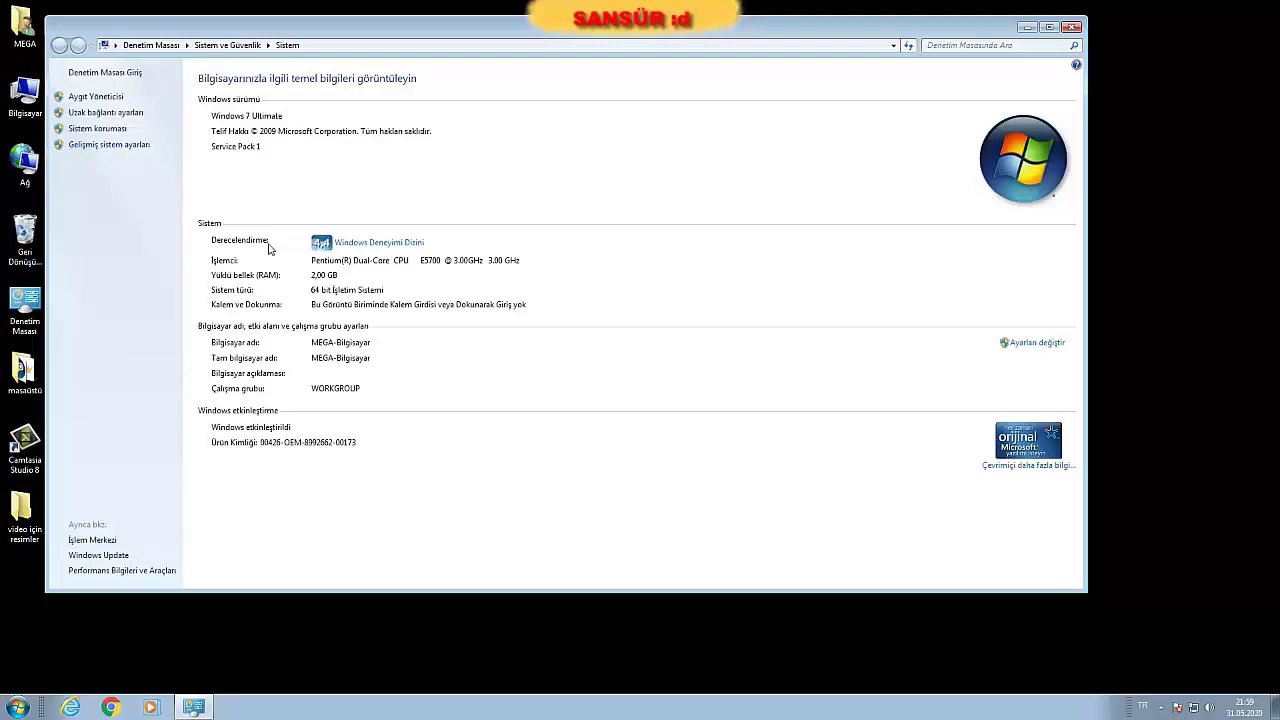
pyautogui.click(122, 147)
pyautogui.click(270, 157)
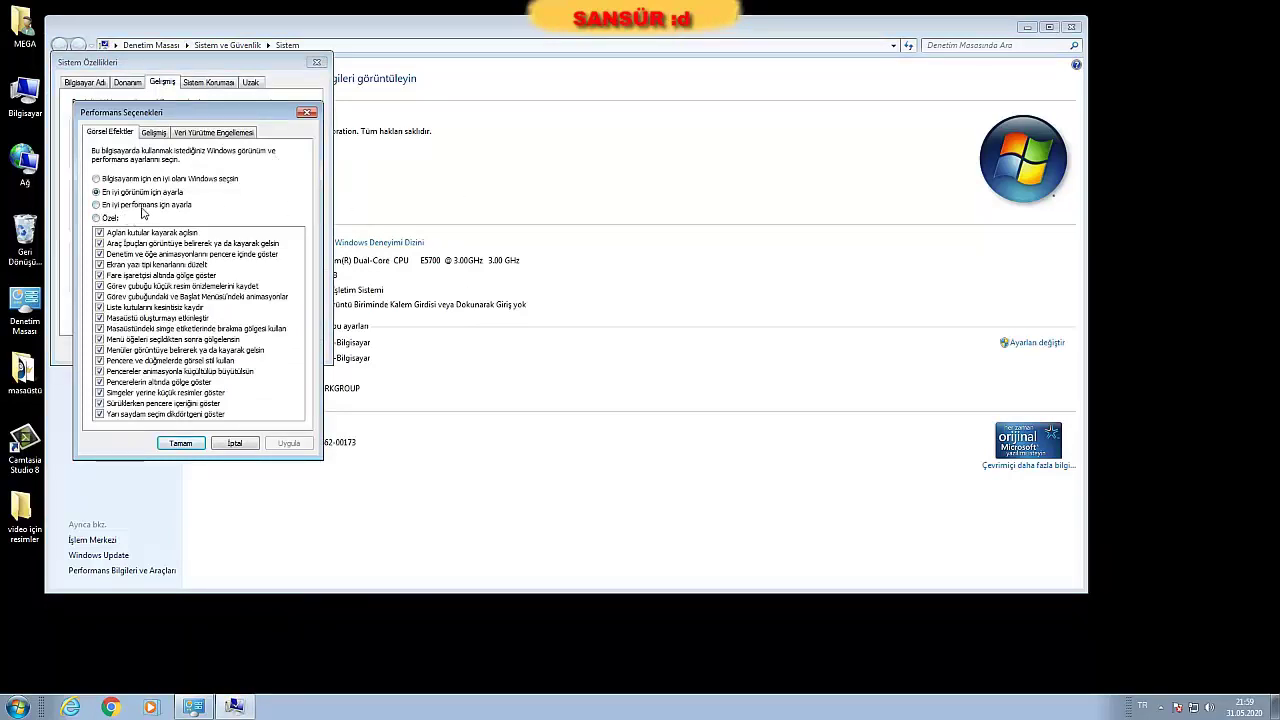
# Adjust visual effects for best performance, re-enable only font smoothing, desktop icon label shadows and thumbnails, apply the settings and close the system windows
pyautogui.click(145, 208)
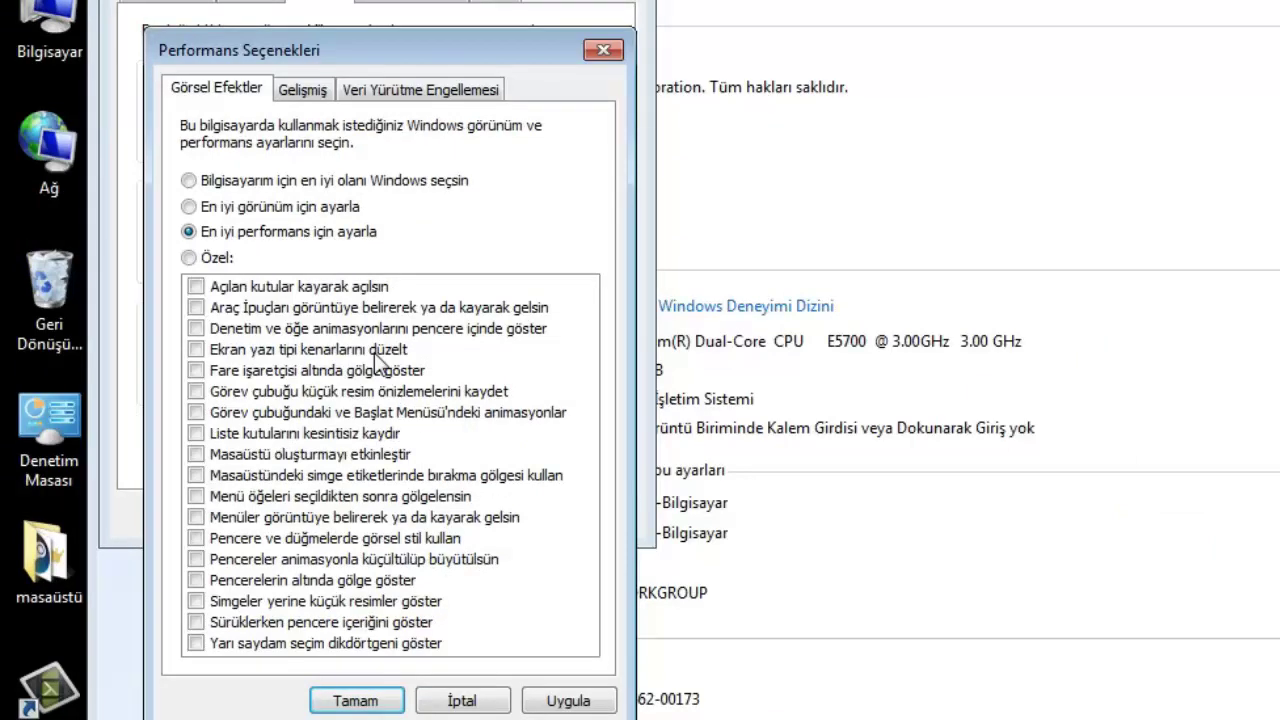
pyautogui.click(374, 351)
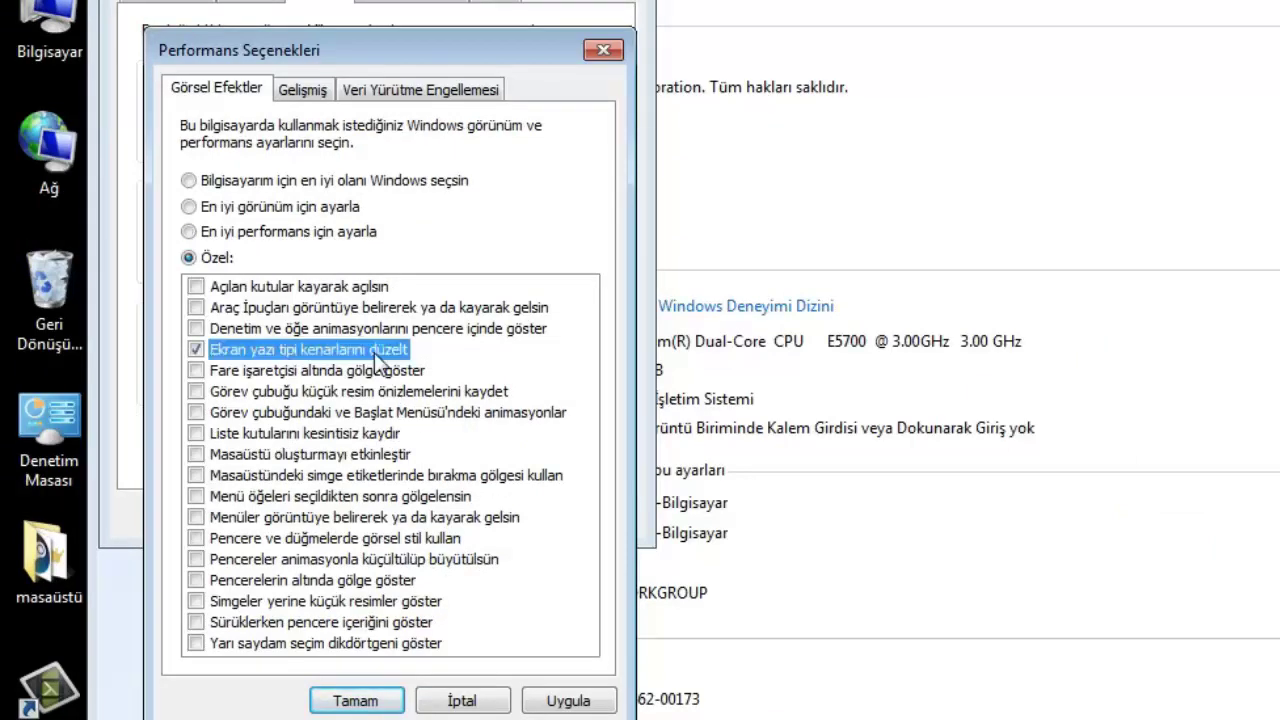
pyautogui.click(254, 476)
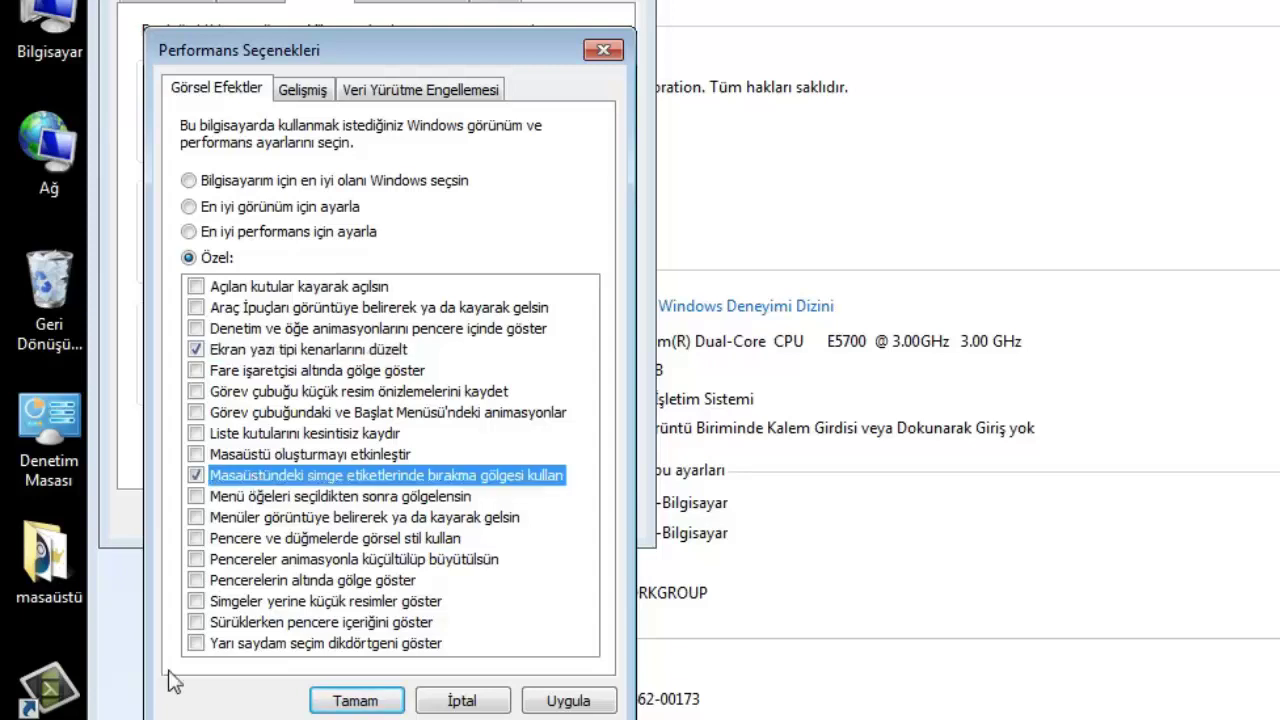
pyautogui.click(240, 603)
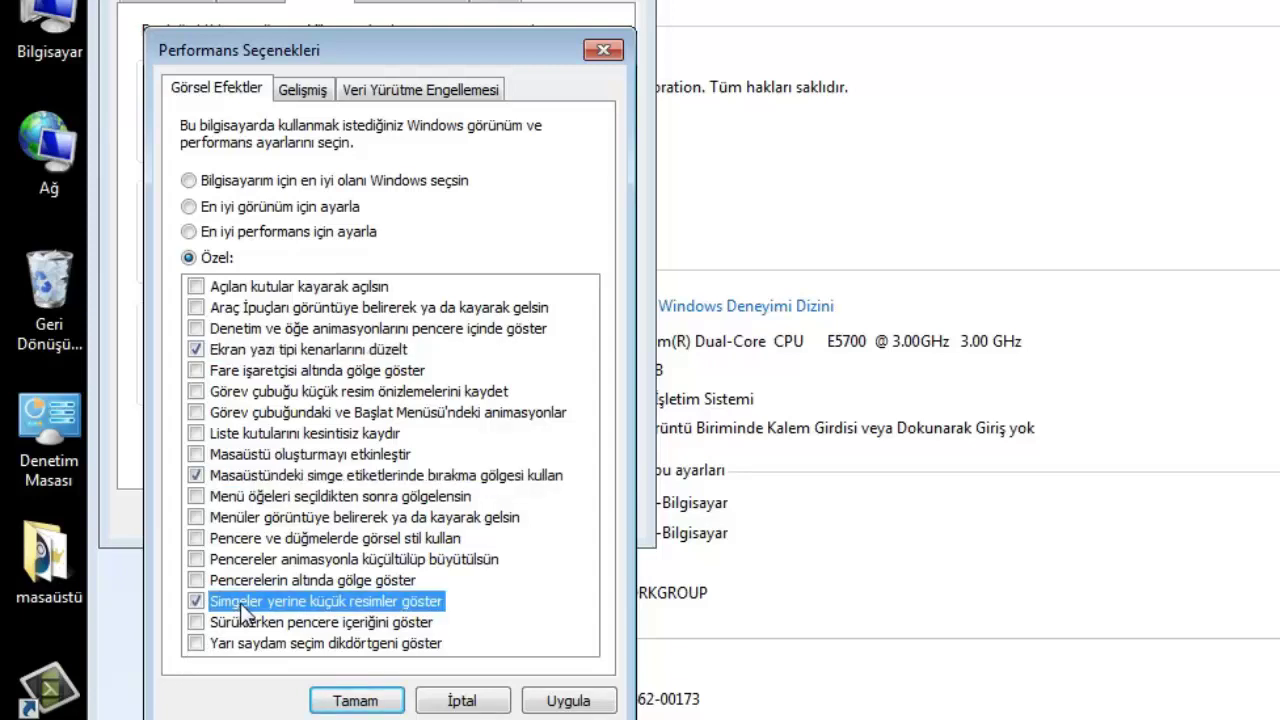
pyautogui.click(562, 700)
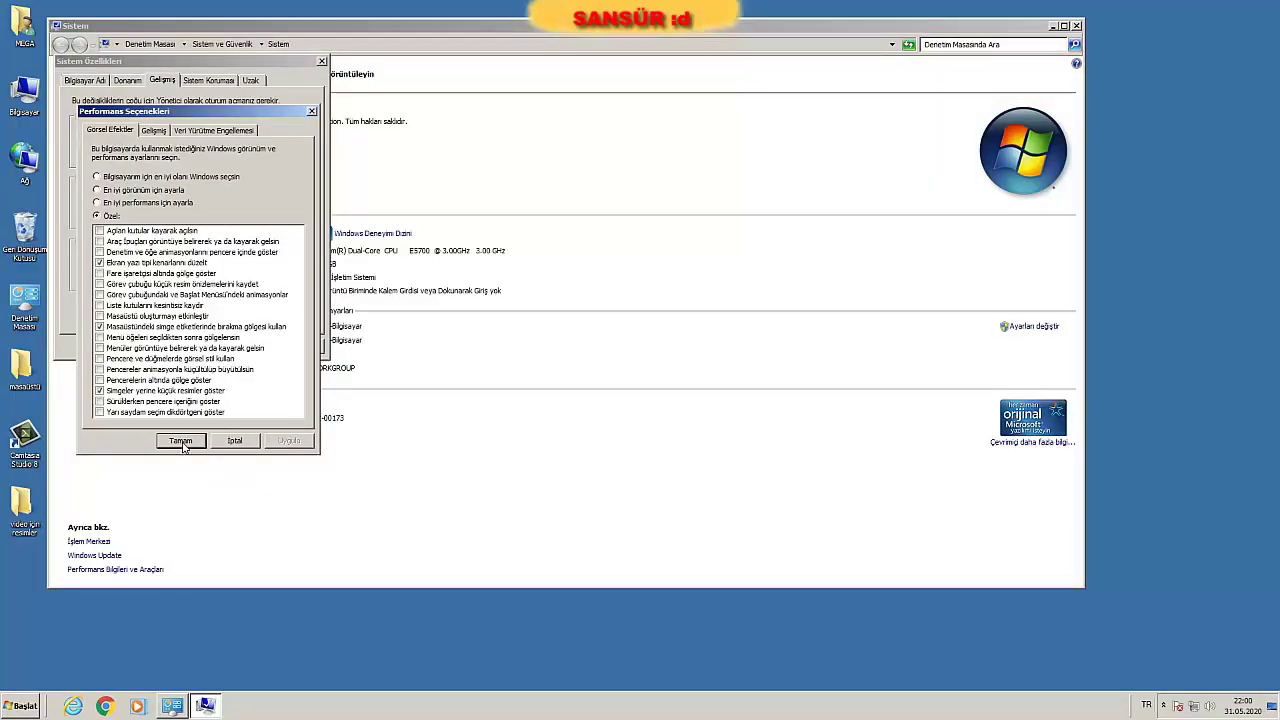
pyautogui.click(181, 443)
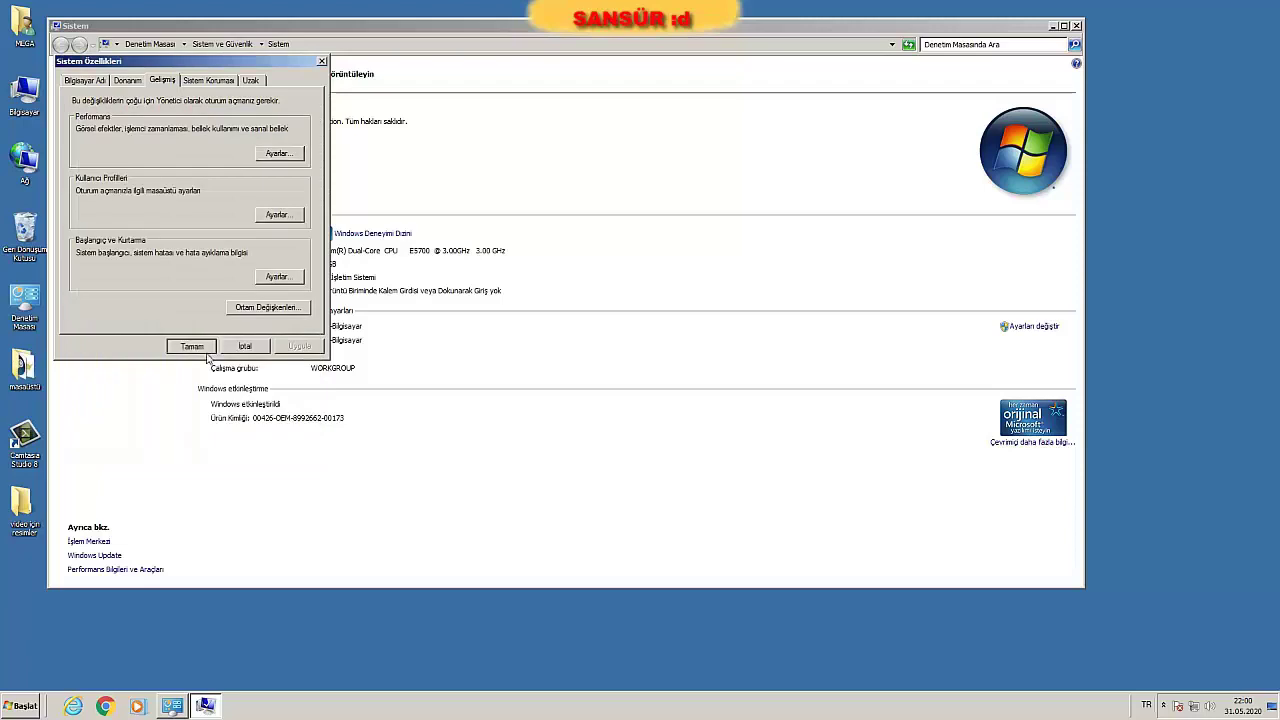
pyautogui.click(191, 346)
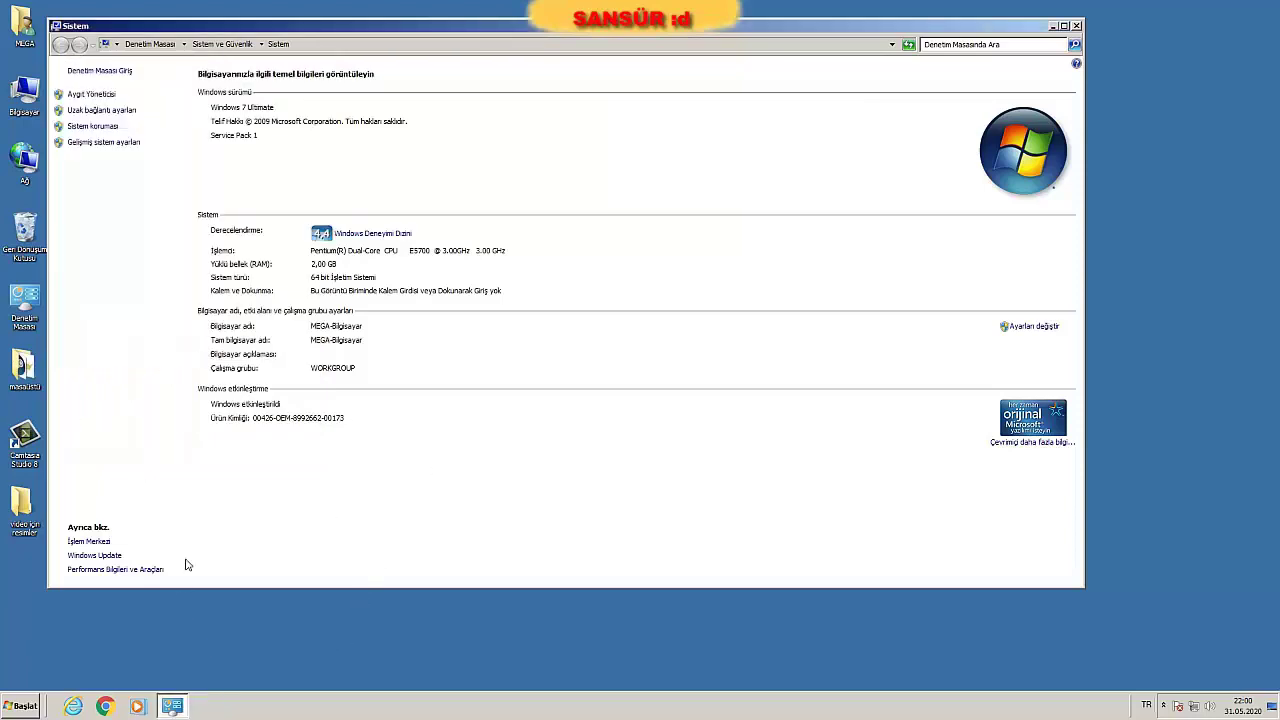
pyautogui.click(1077, 26)
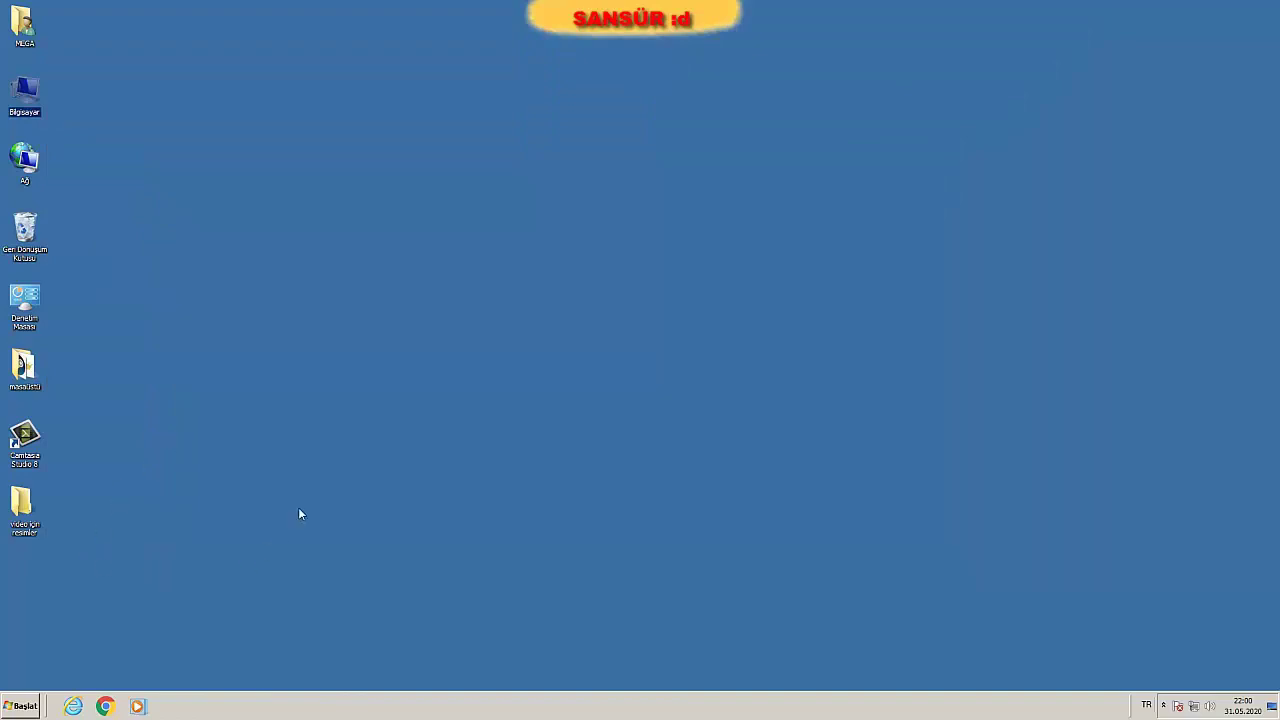
# Run msconfig from the Çalıştır (Run) dialog and review the startup items in Sistem Yapılandırması
pyautogui.press('super')
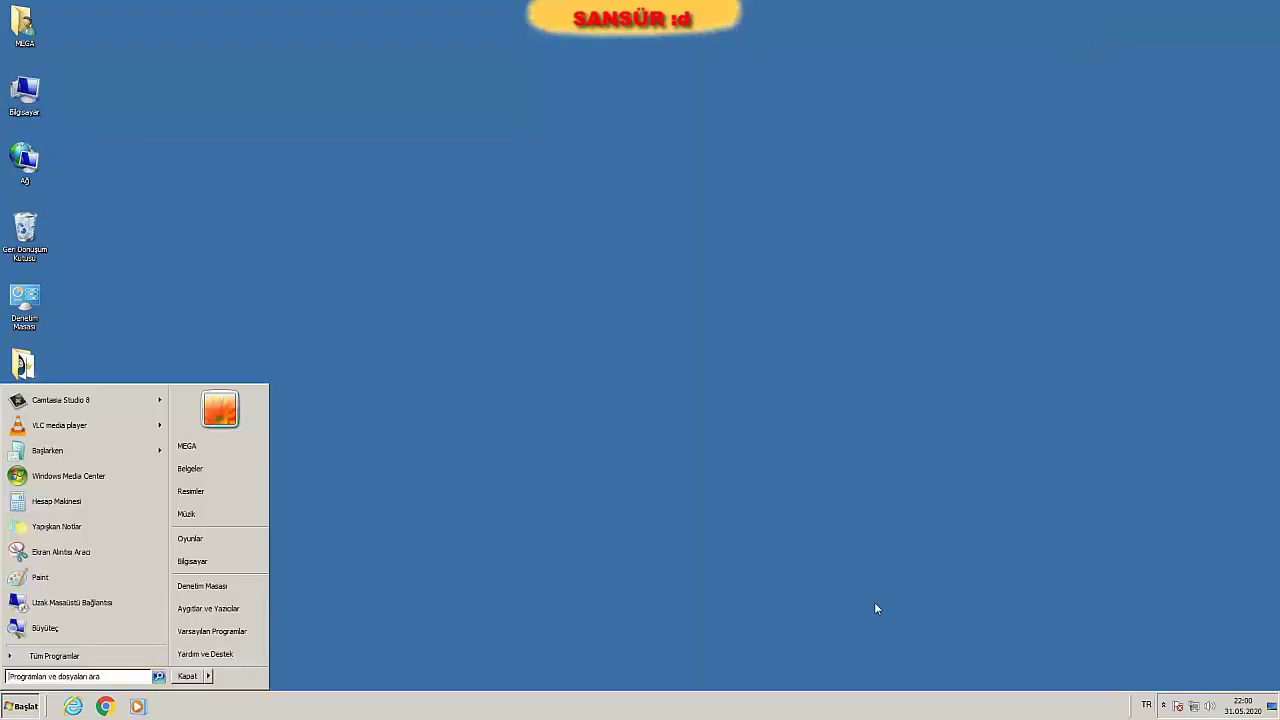
pyautogui.write('run')
pyautogui.press('Return')
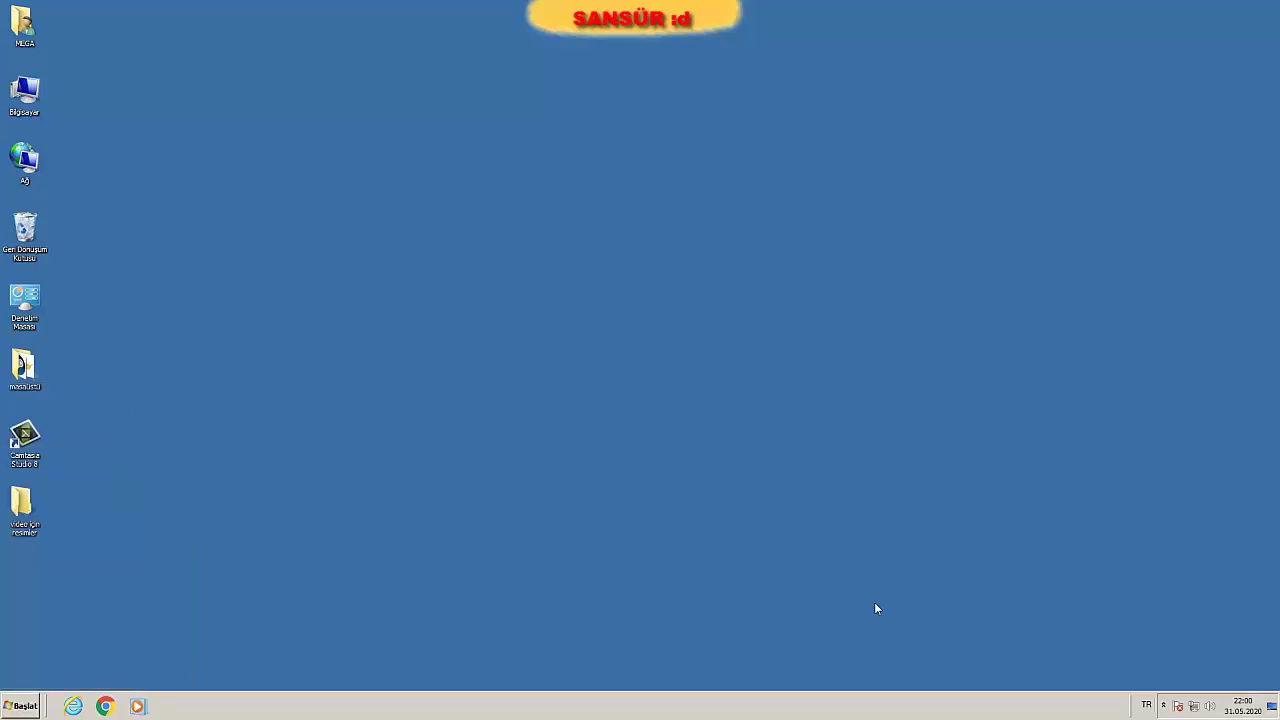
pyautogui.press('Down')
pyautogui.press('Down')
pyautogui.press('Down')
pyautogui.press('Return')
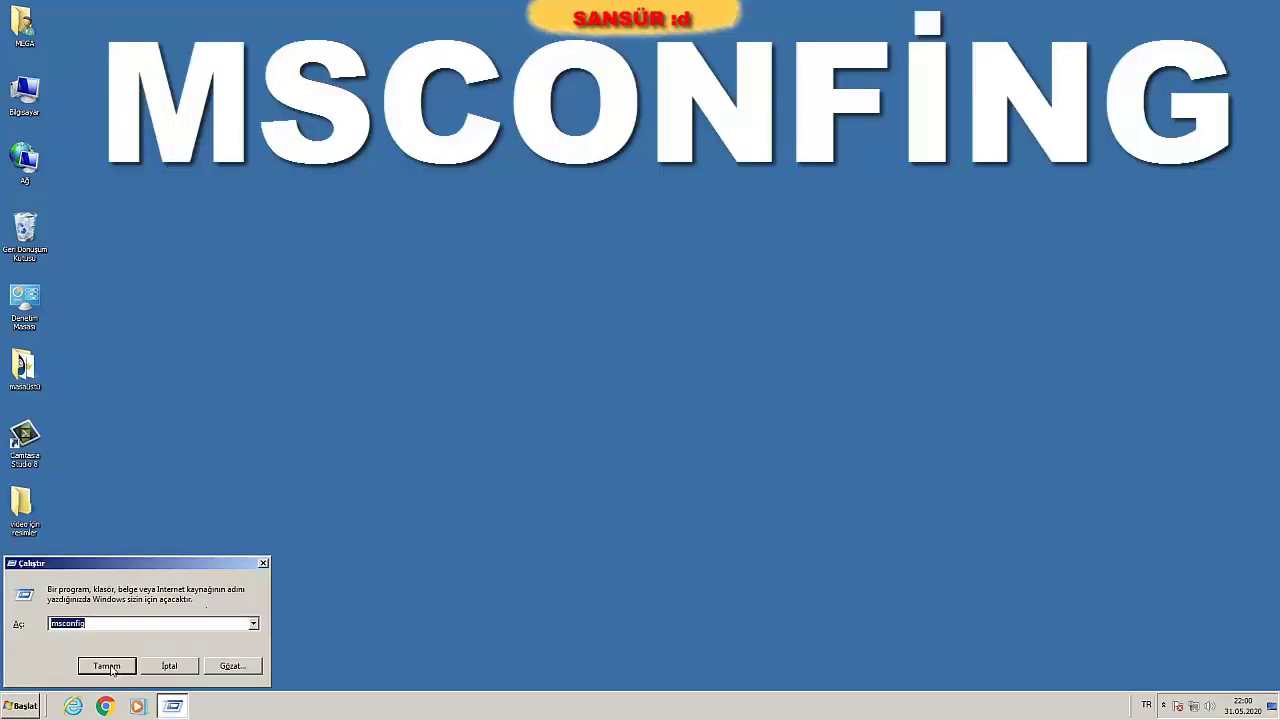
pyautogui.press('Return')
pyautogui.click(582, 246)
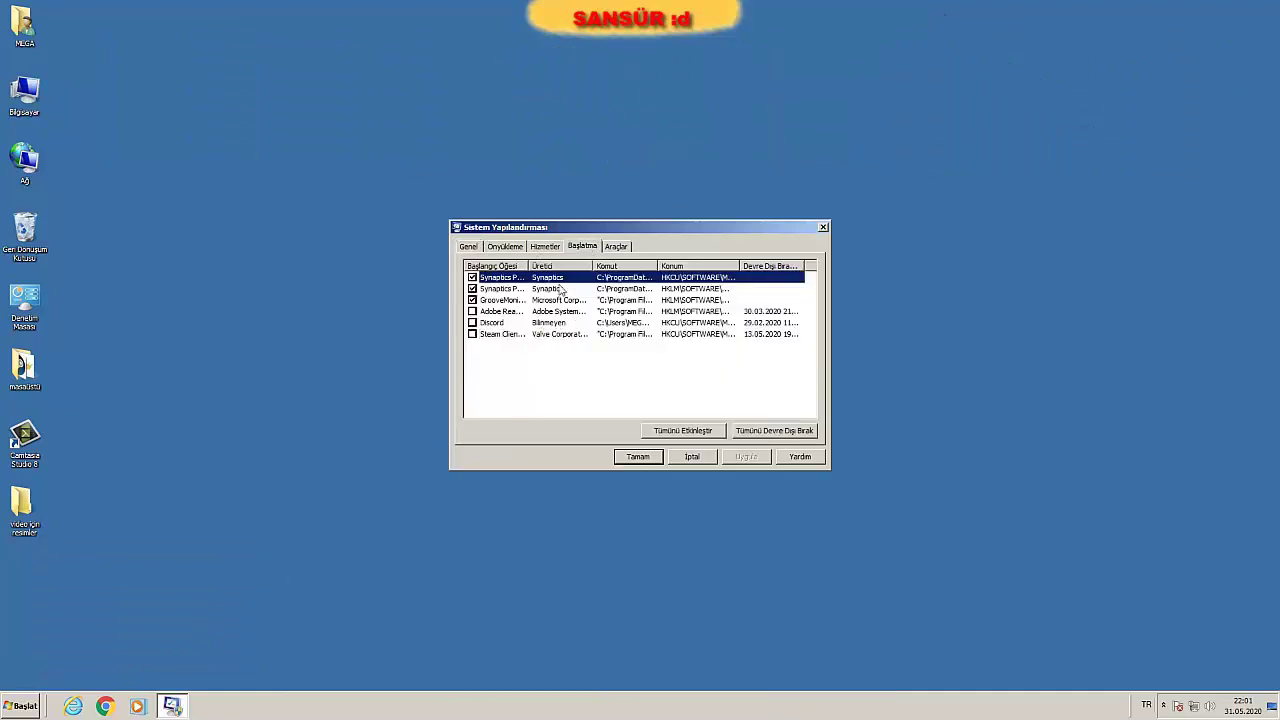
pyautogui.moveTo(578, 408); pyautogui.dragTo(430, 324)
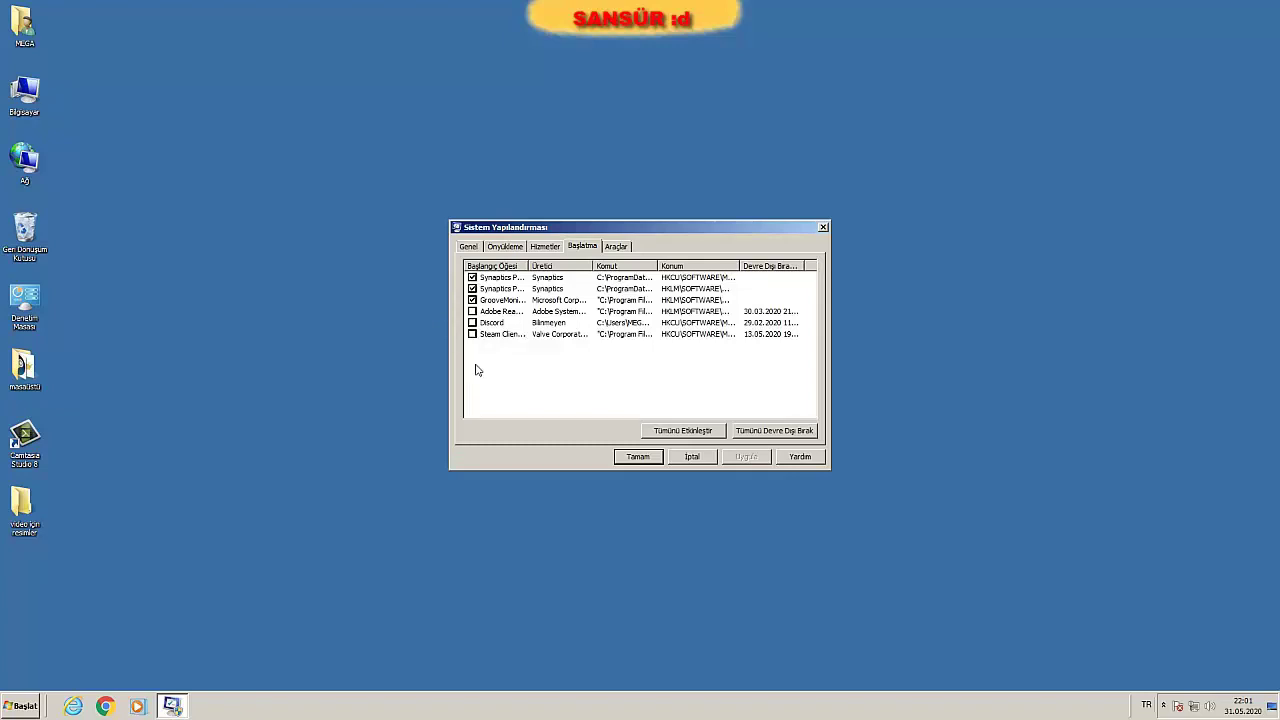
# Hide all Microsoft services in the services list, review the remaining ones, confirm the configuration and exit without restarting
pyautogui.click(544, 247)
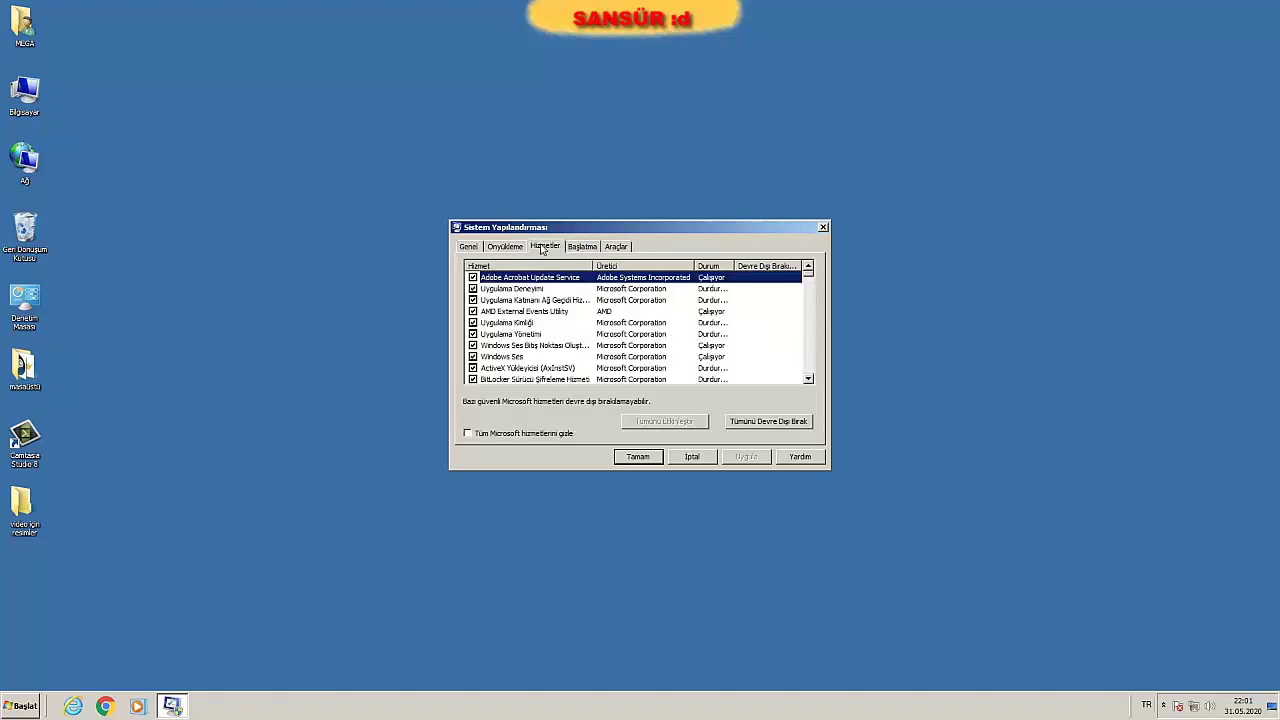
pyautogui.click(504, 436)
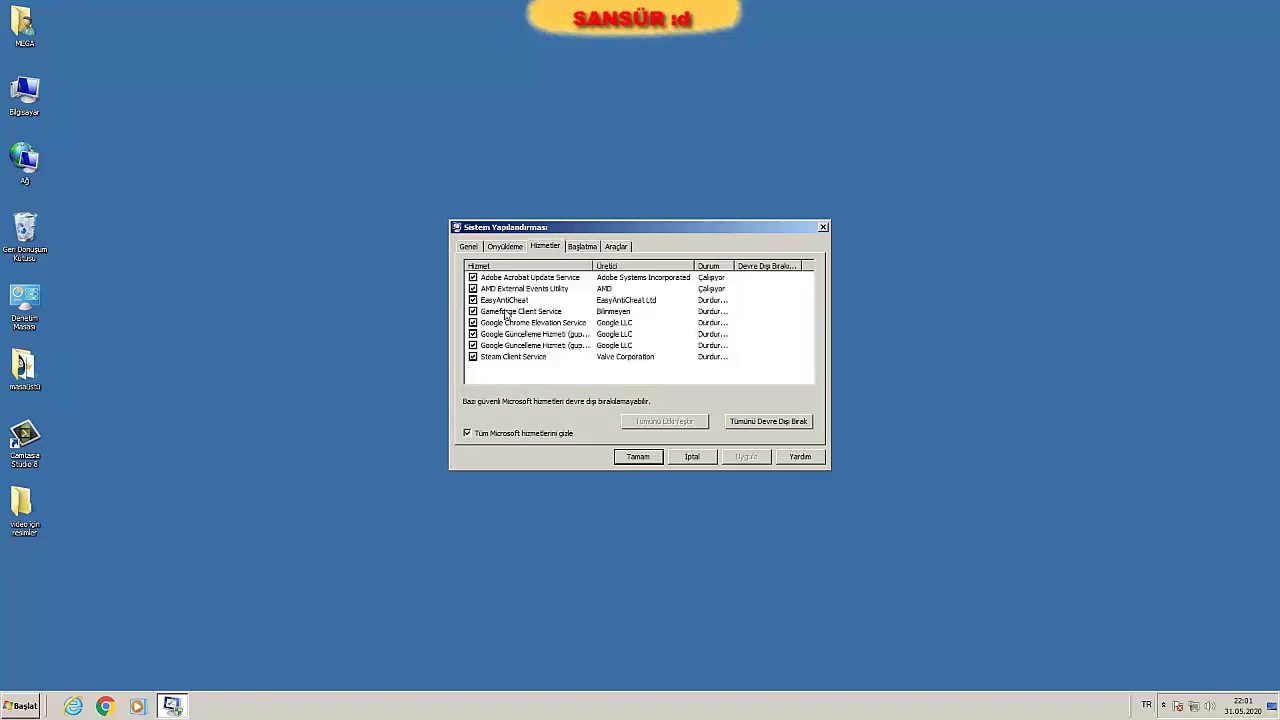
pyautogui.click(473, 357)
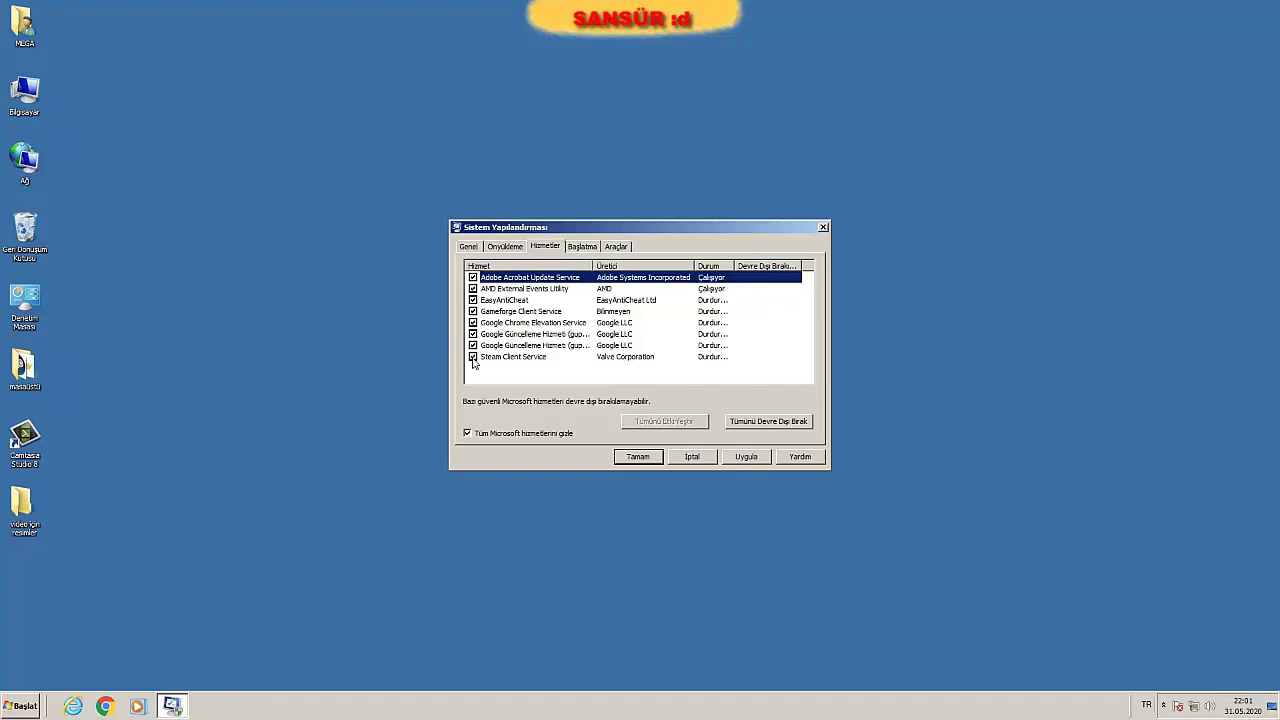
pyautogui.click(657, 459)
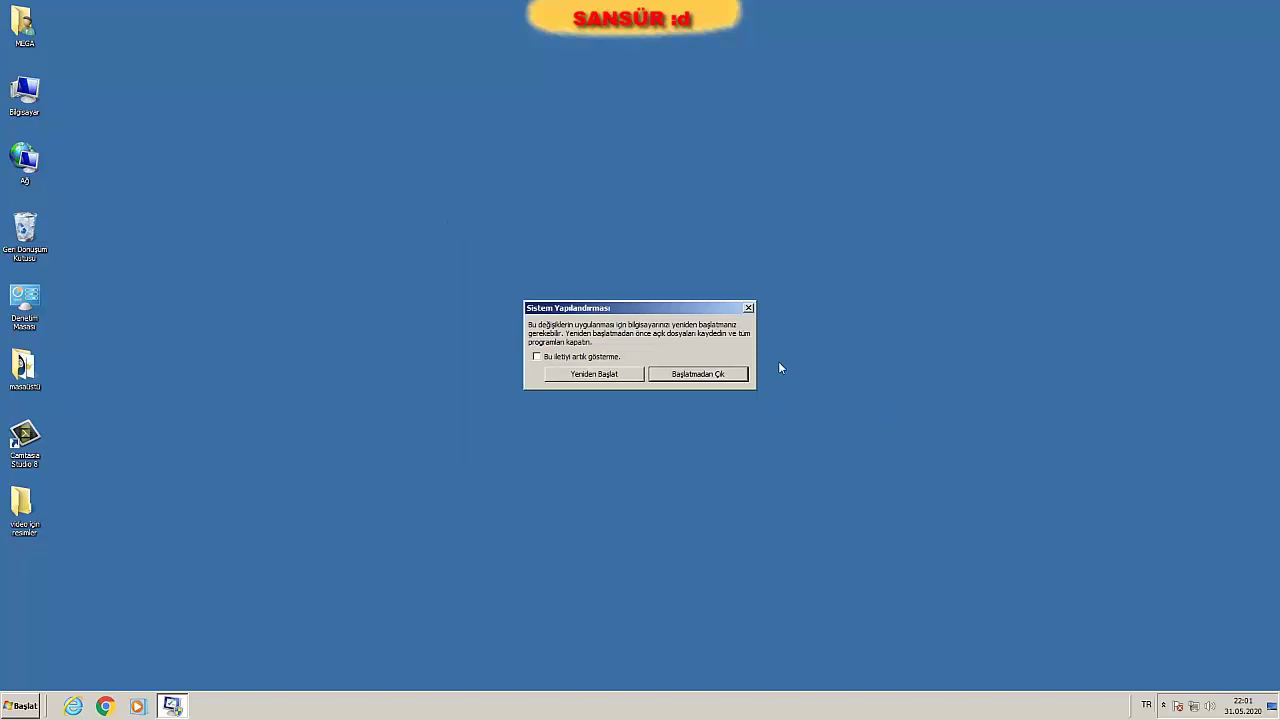
pyautogui.click(717, 375)
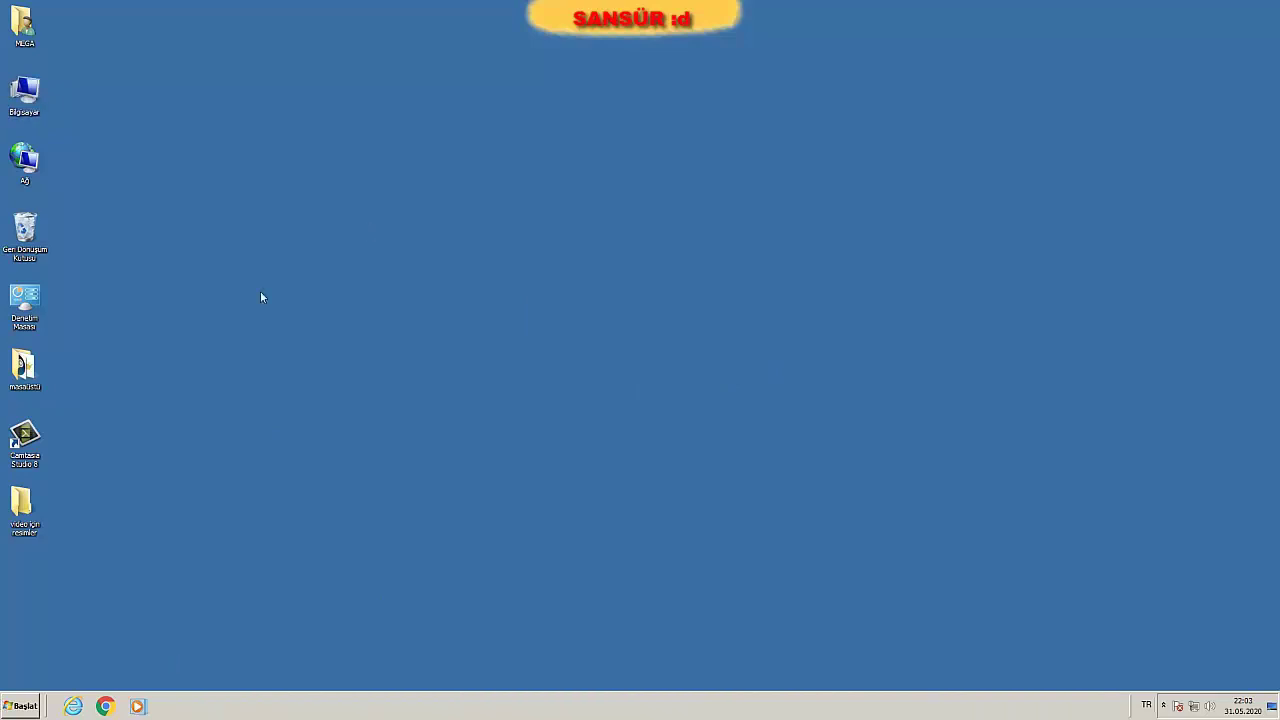
# Open Denetim Masası (Control Panel) and go through Sistem ve Güvenlik to Windows Update
pyautogui.click(22, 706)
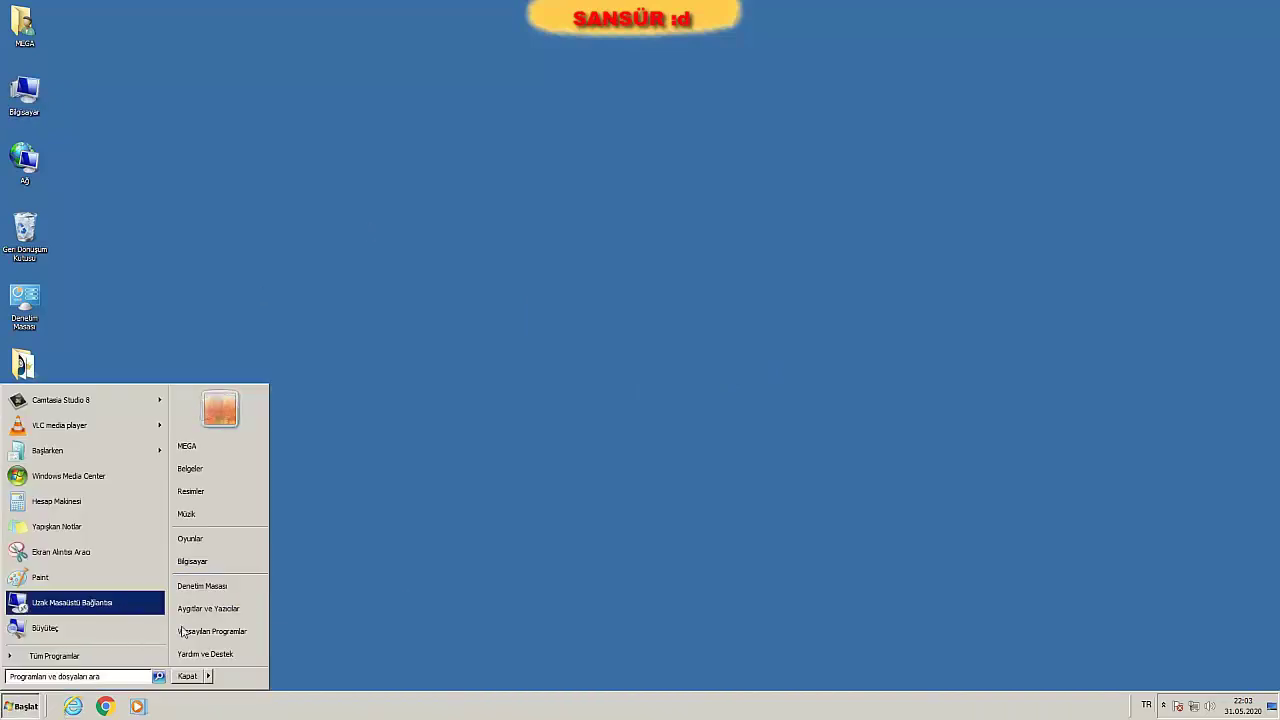
pyautogui.click(252, 587)
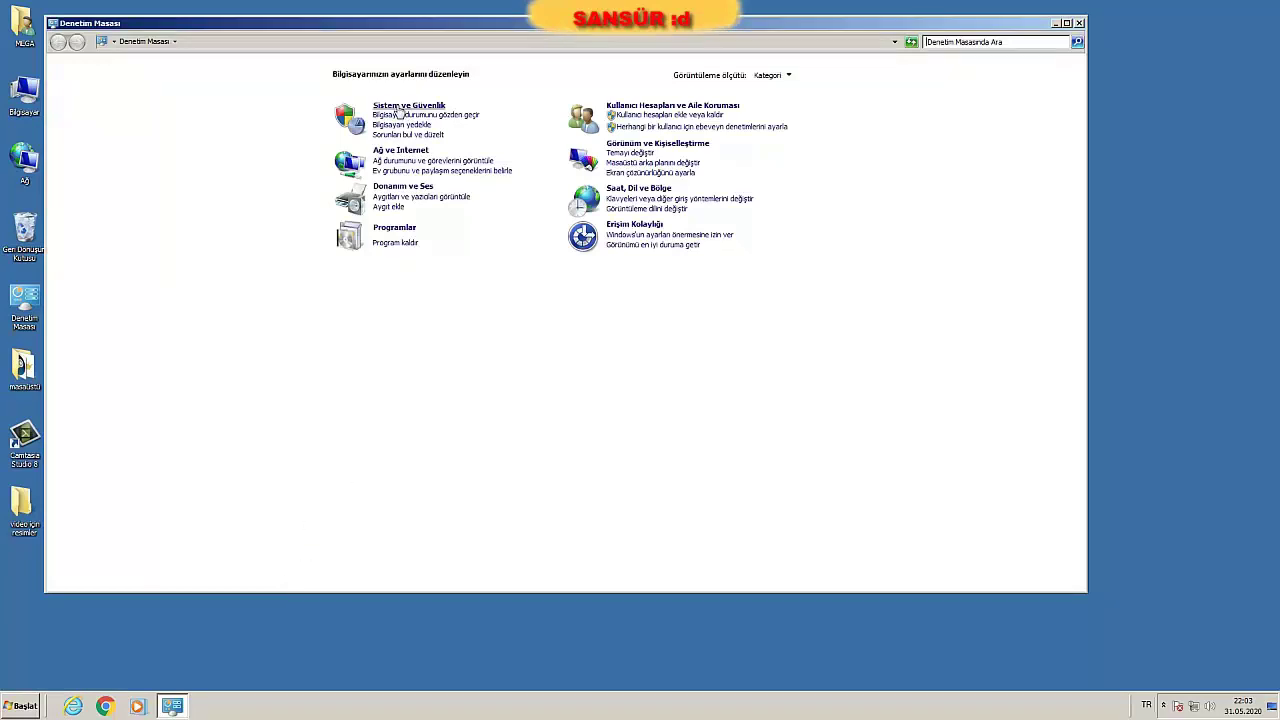
pyautogui.click(398, 112)
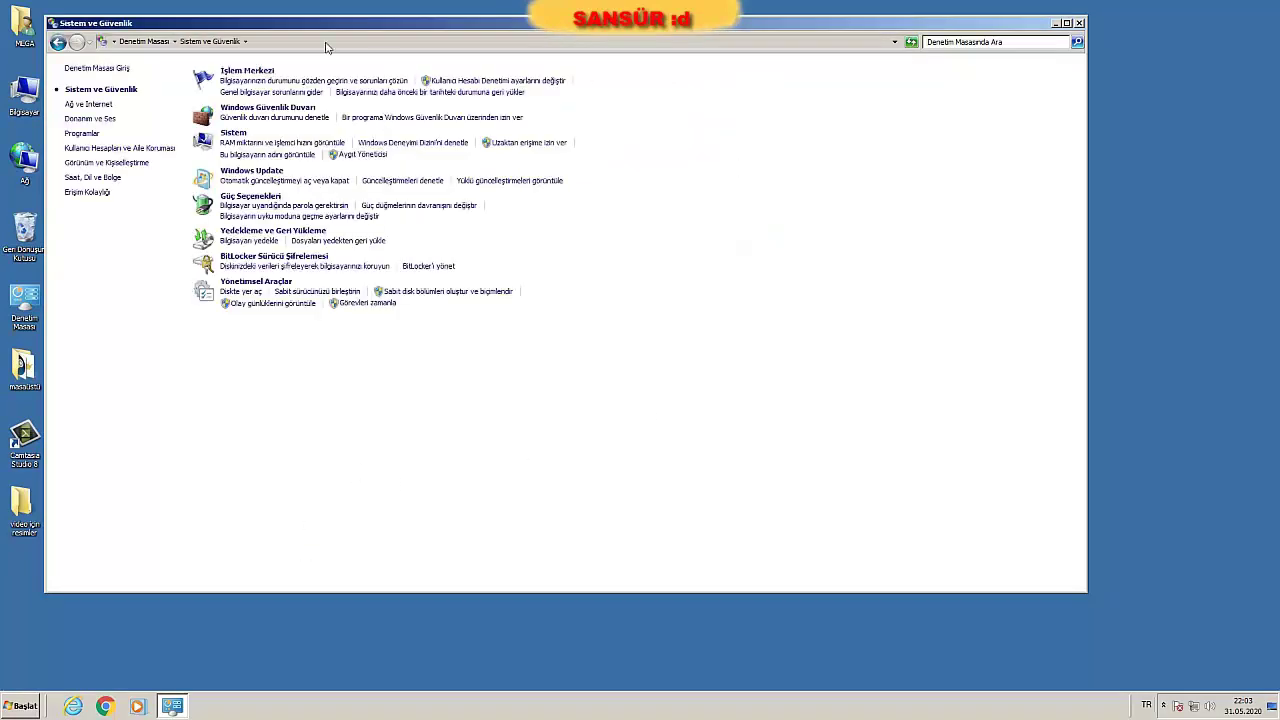
pyautogui.click(260, 171)
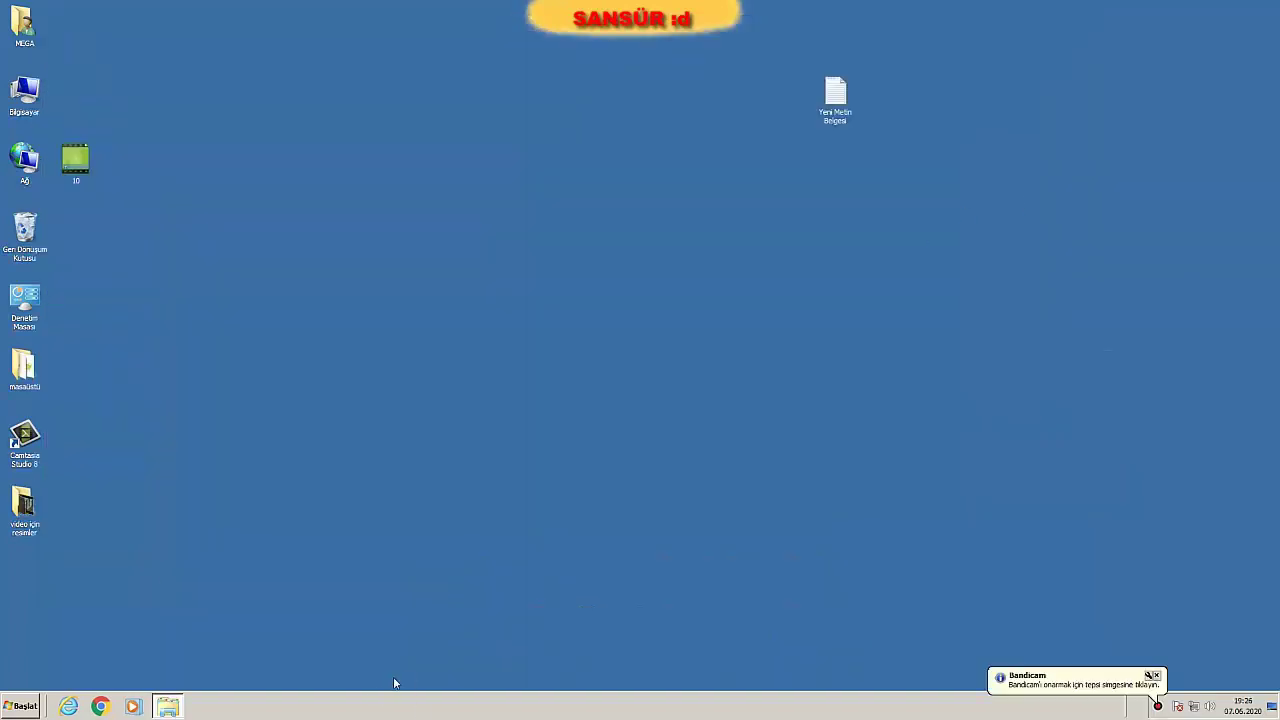
# Start Windows Görev Yöneticisi, show the running processes and open the options for the bdcam.exe process
pyautogui.rightClick(382, 713)
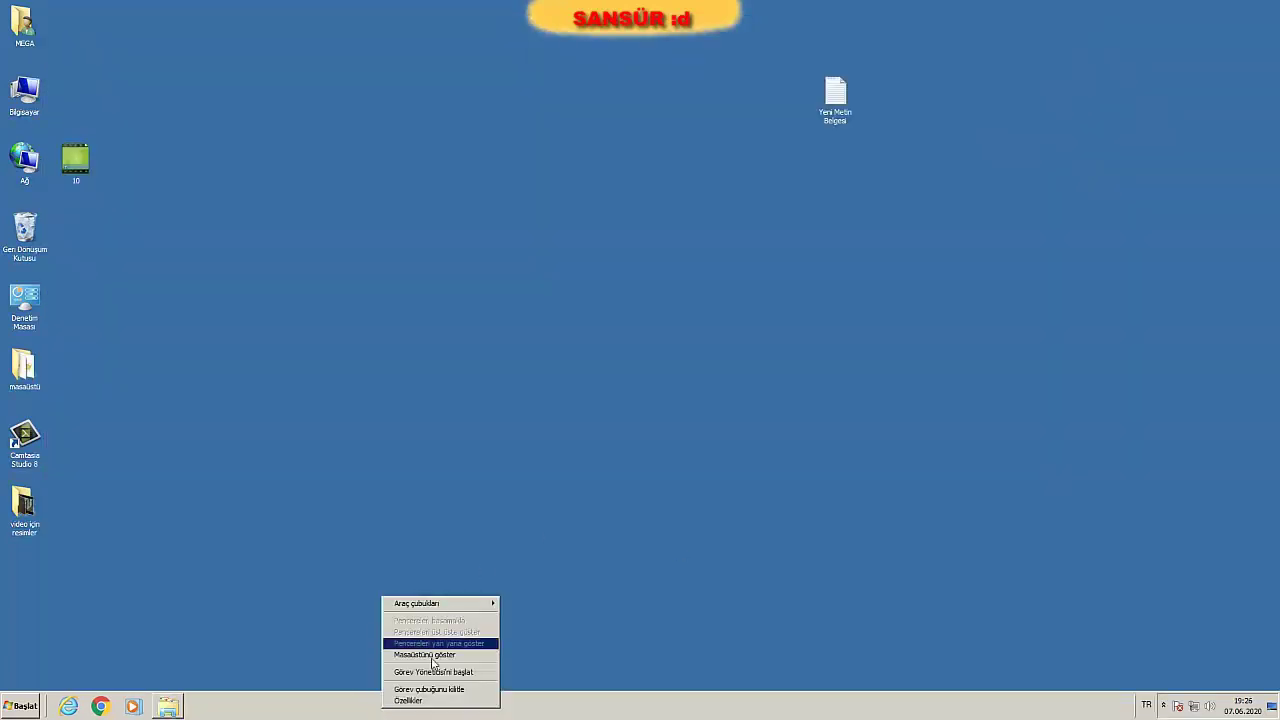
pyautogui.click(490, 672)
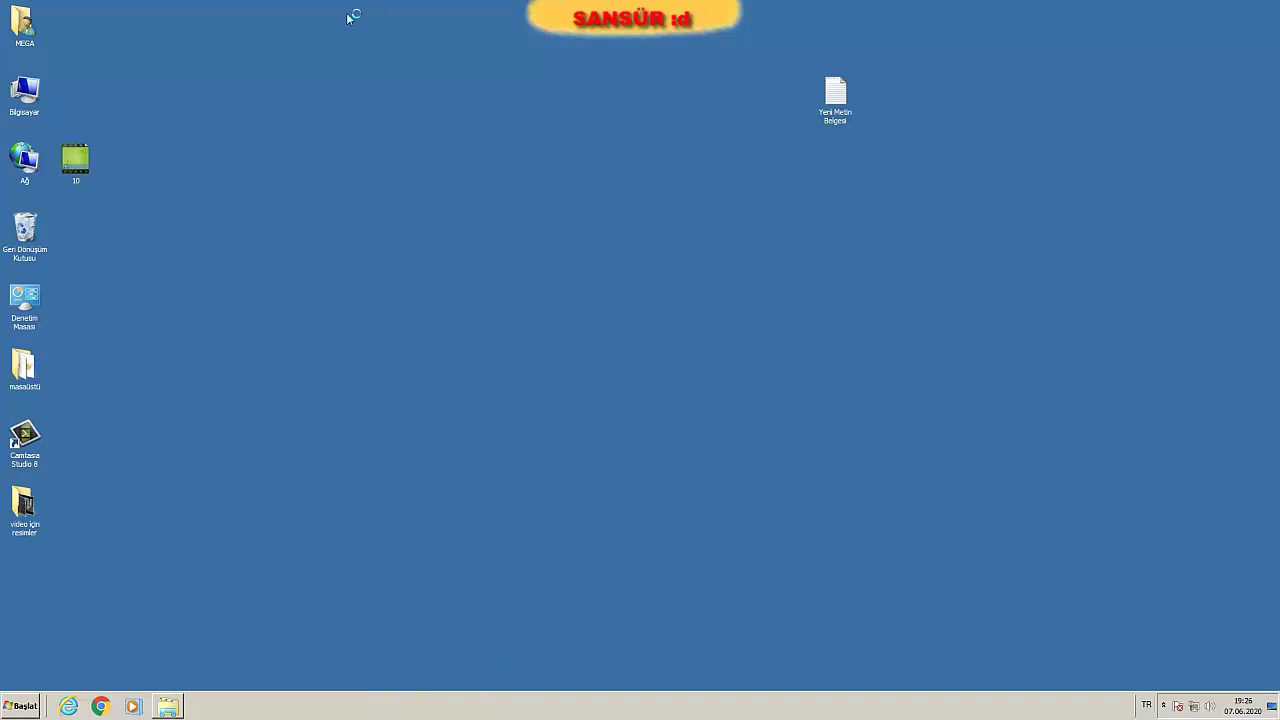
pyautogui.click(319, 96)
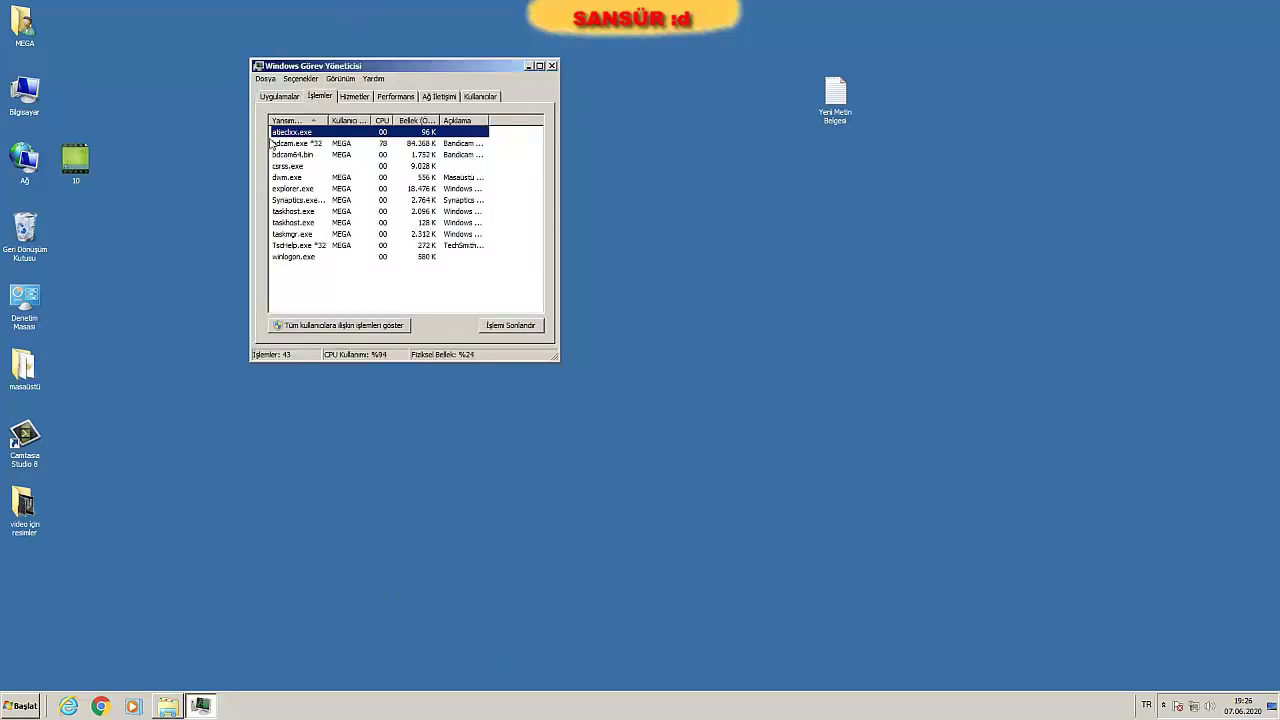
pyautogui.rightClick(351, 143)
pyautogui.moveTo(435, 231)
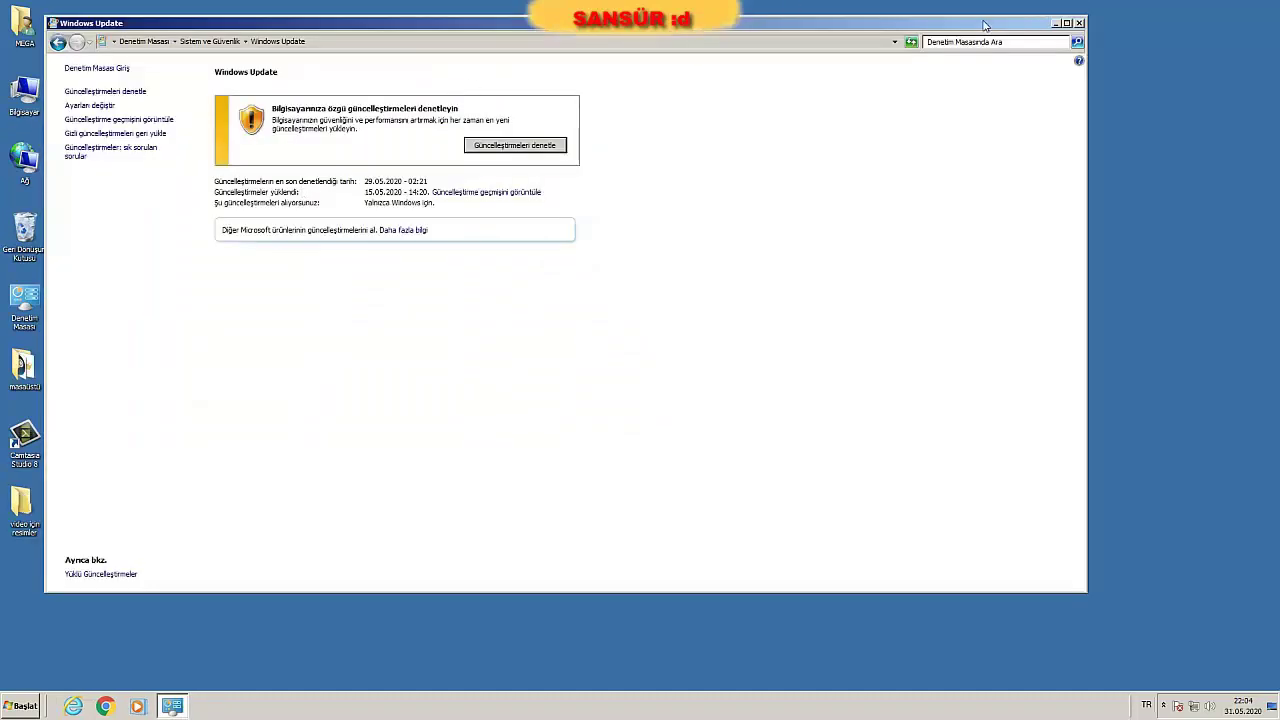
# Close Windows Update, view the computer's basic system information in Sistem and close that window
pyautogui.click(1079, 23)
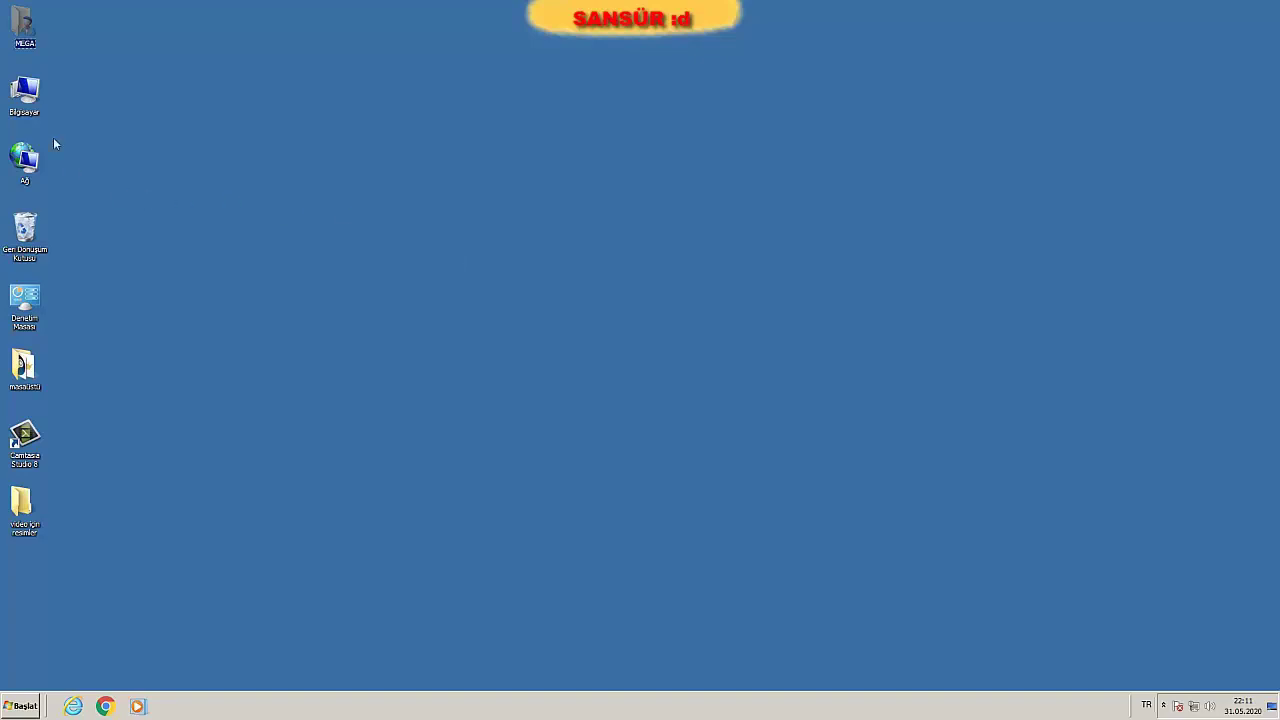
pyautogui.hotkey('shift', 'F10')
pyautogui.click(64, 210)
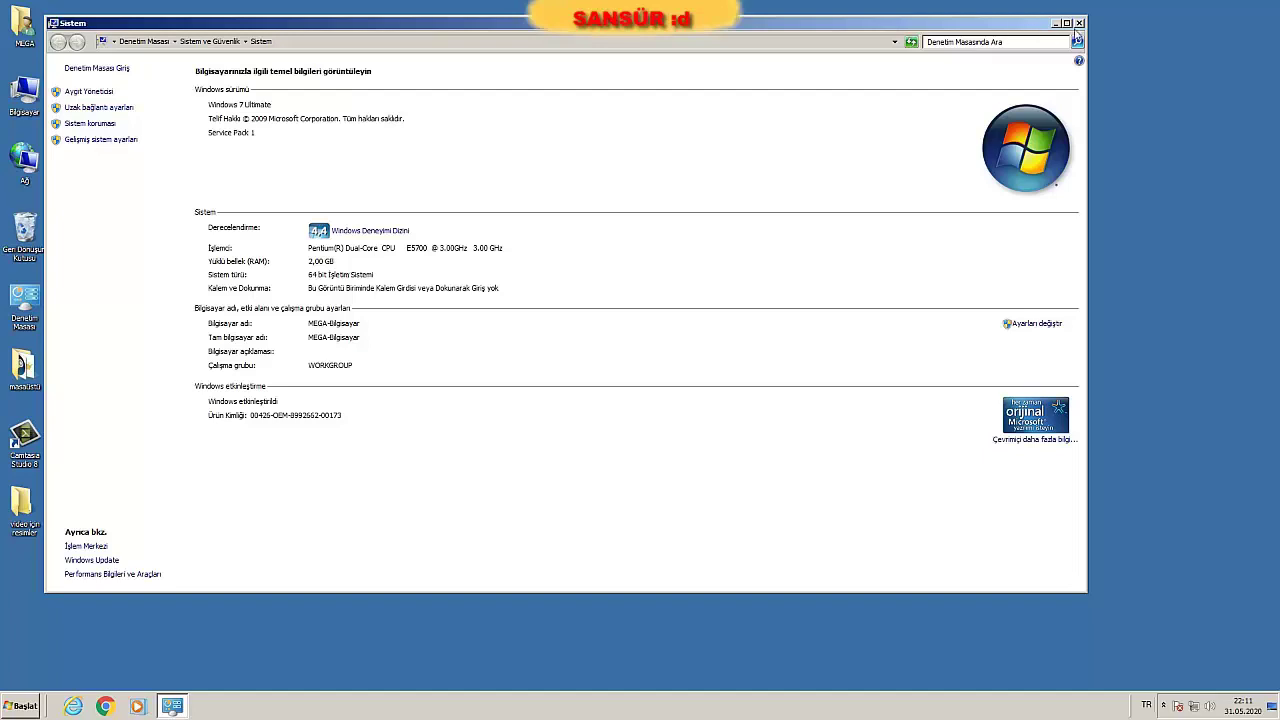
pyautogui.click(1079, 24)
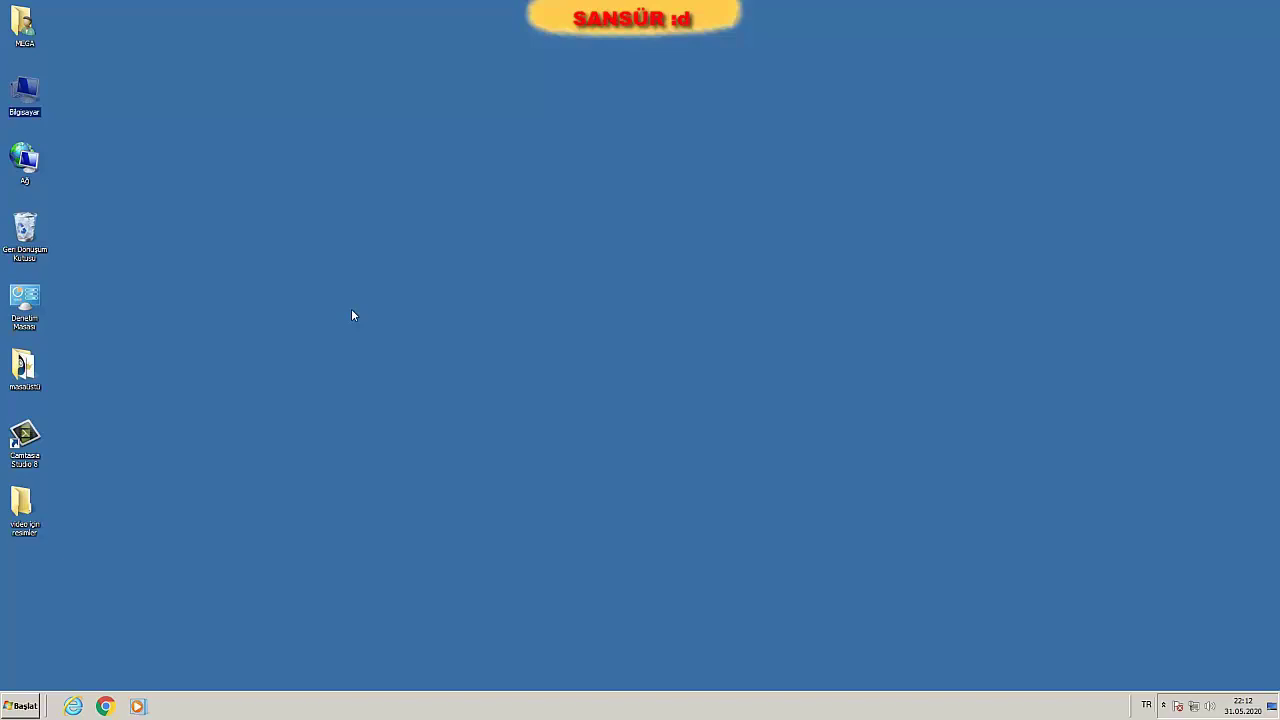
# Open the properties of Çıkarılabilir Disk (F:) from Bilgisayar and show its ReadyBoost settings
pyautogui.moveTo(351, 311); pyautogui.dragTo(958, 540)
pyautogui.moveTo(392, 351); pyautogui.dragTo(935, 515)
pyautogui.rightClick(552, 318)
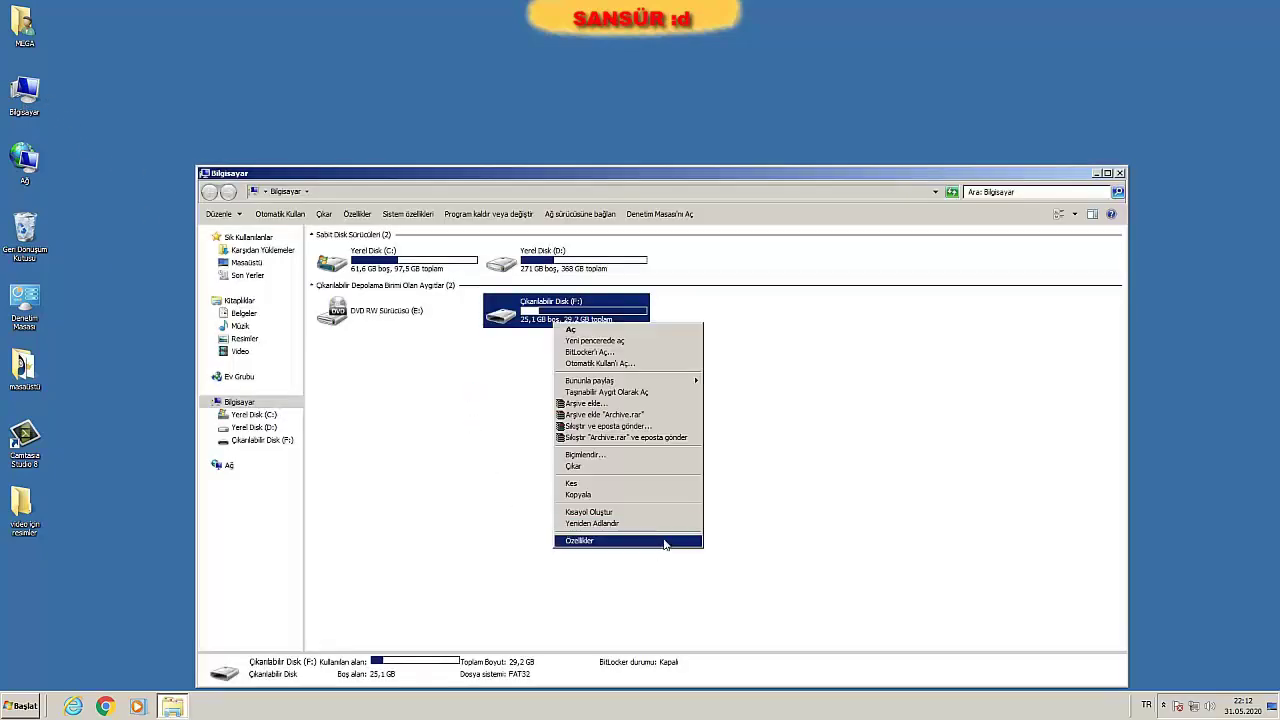
pyautogui.click(667, 541)
pyautogui.click(706, 350)
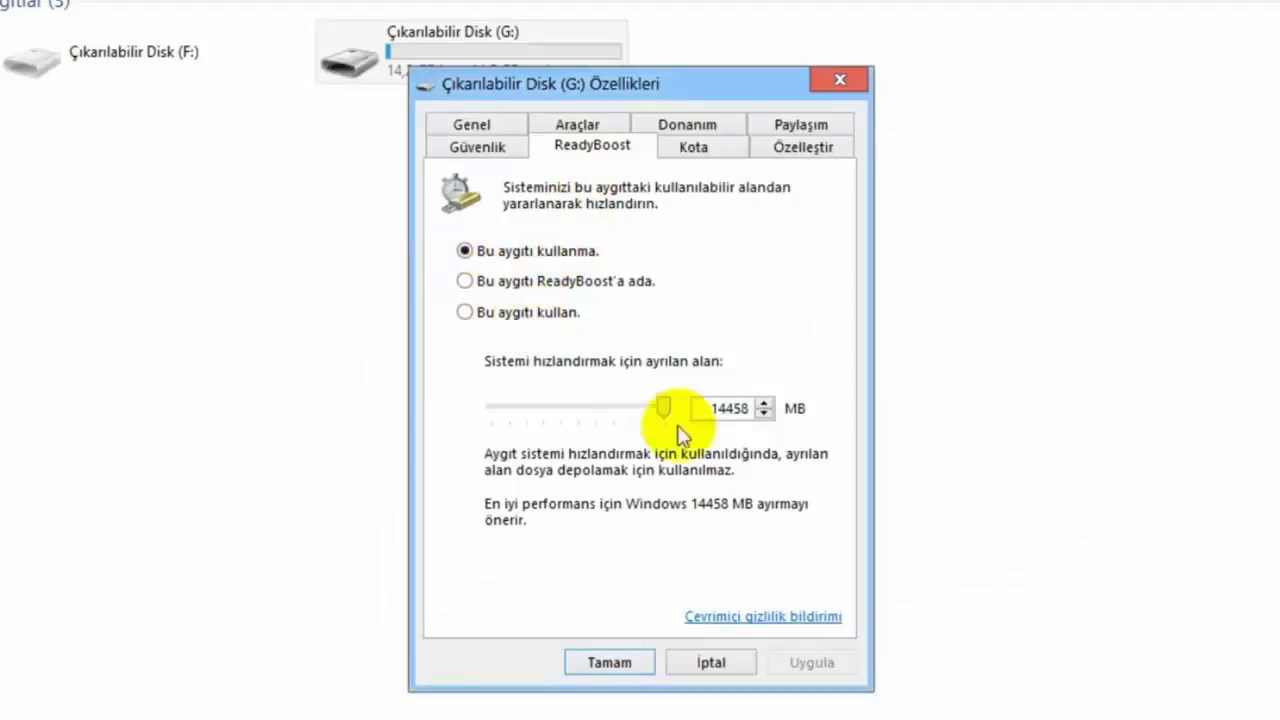
# Dedicate Çıkarılabilir Disk (G:) to ReadyBoost with "Bu aygıtı ReadyBoost'a ada", apply the setting and close its properties
pyautogui.click(512, 287)
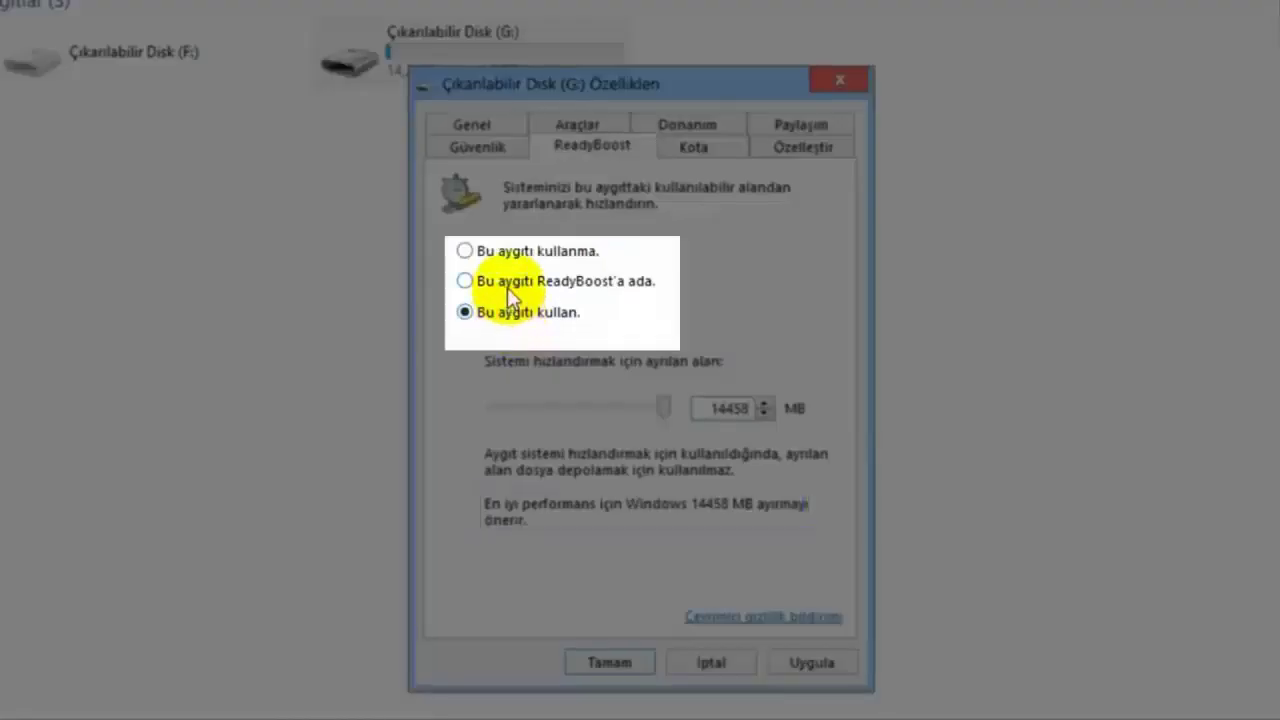
pyautogui.click(507, 284)
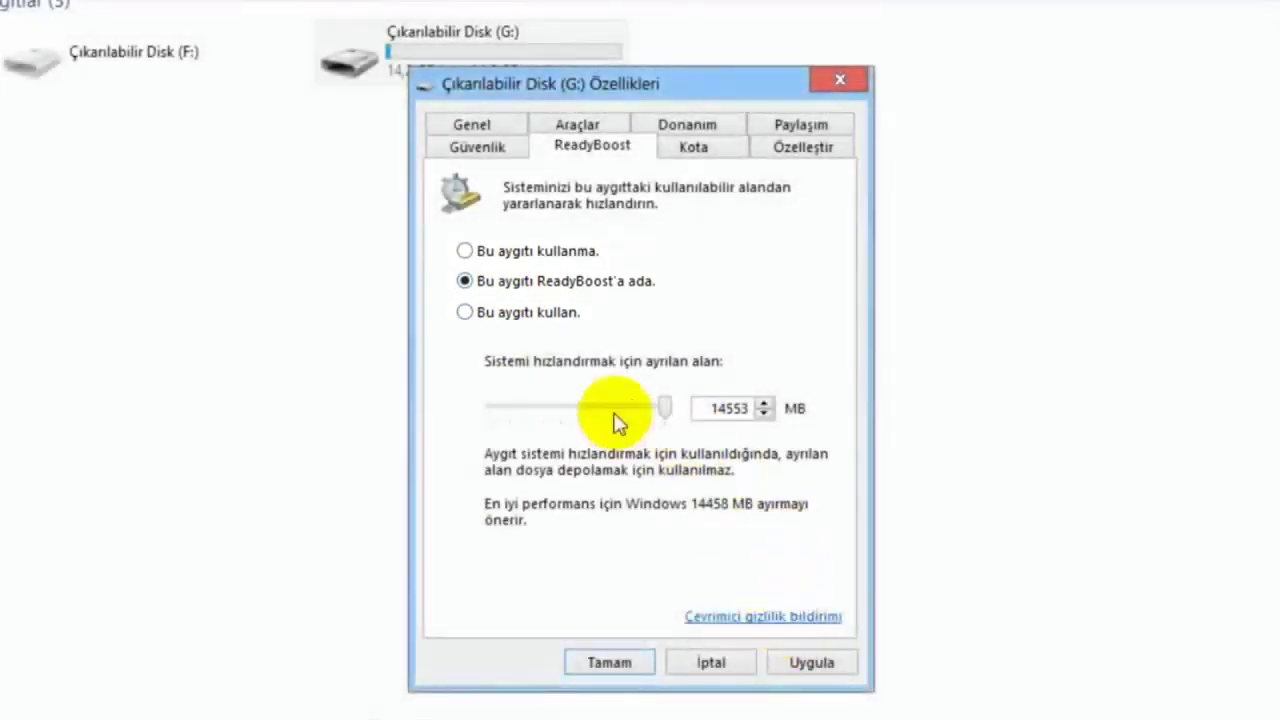
pyautogui.click(815, 668)
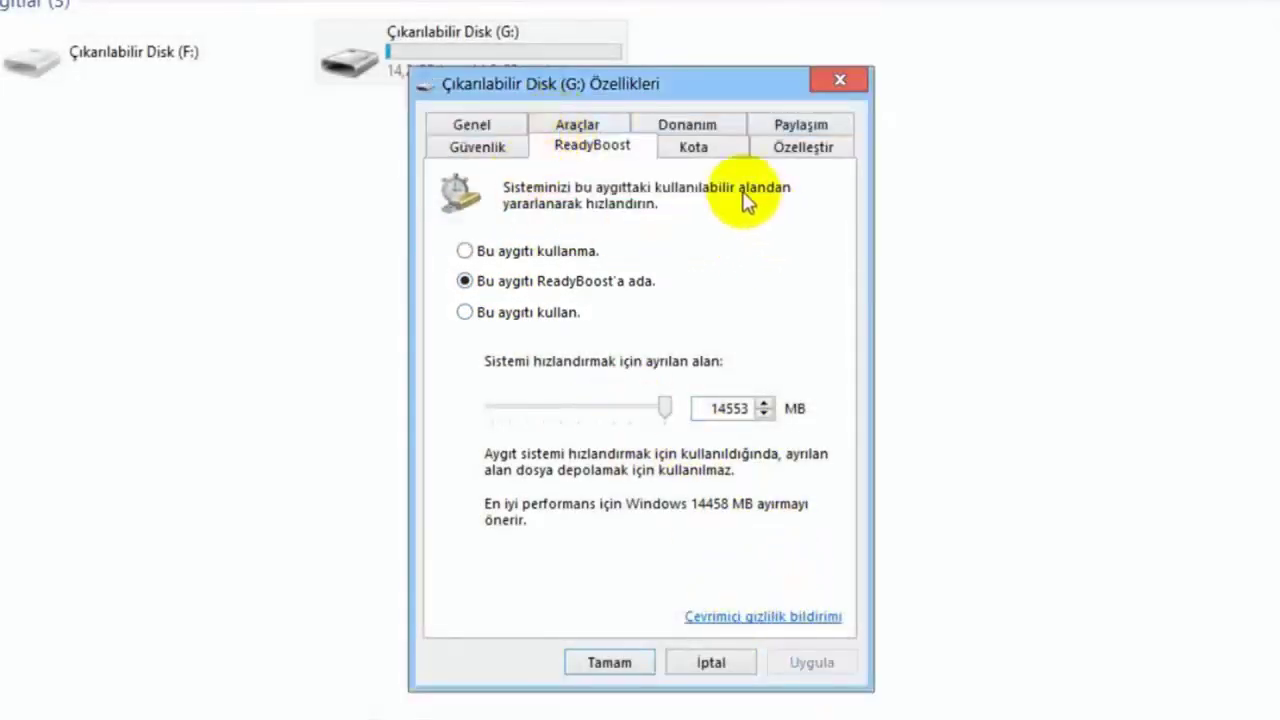
pyautogui.moveTo(651, 86); pyautogui.dragTo(40, 100)
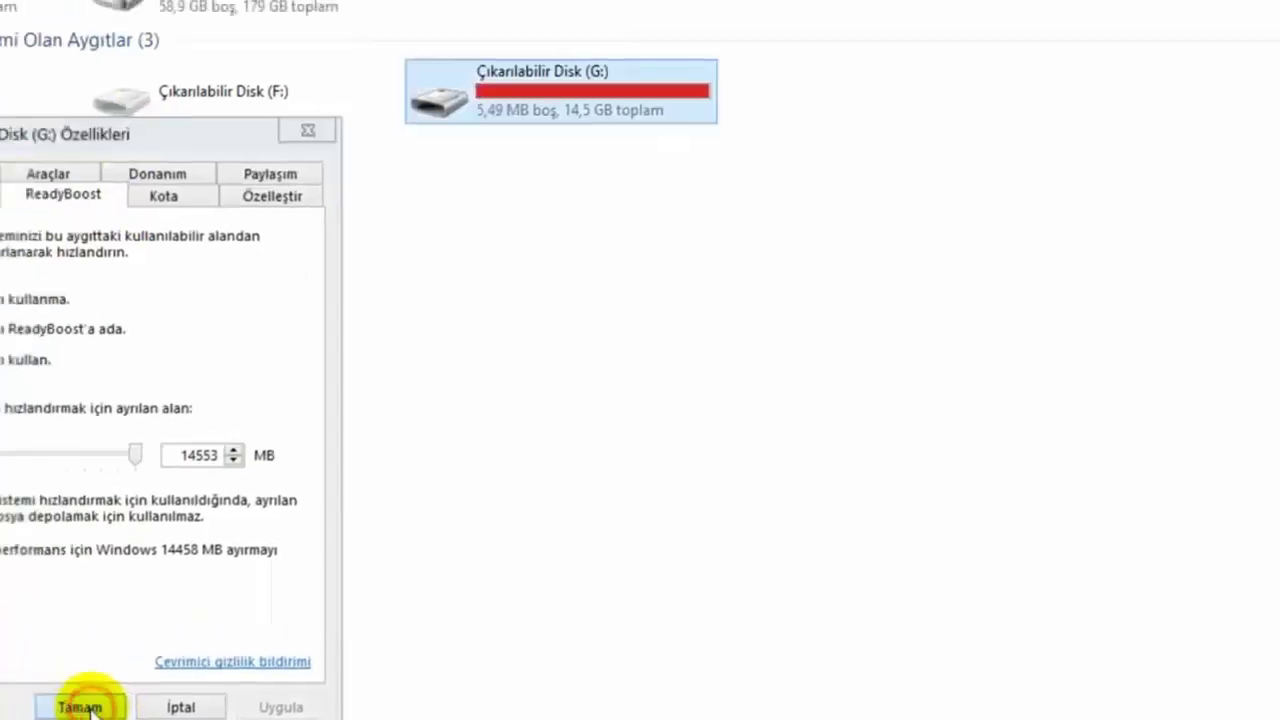
pyautogui.click(85, 707)
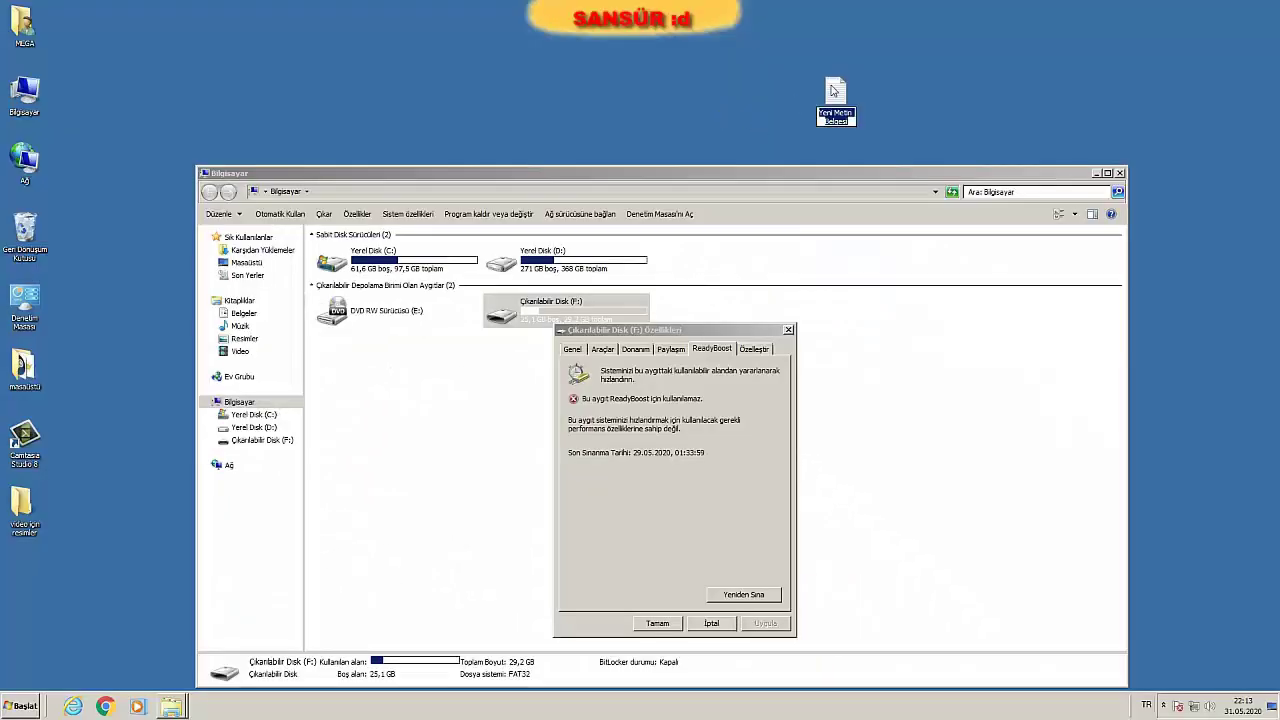
# Open Yeni Metin Belgesi in Not Defteri and list 1, 2, 4, 8, 16 and 32 on separate lines
pyautogui.doubleClick(835, 91)
pyautogui.write('1')
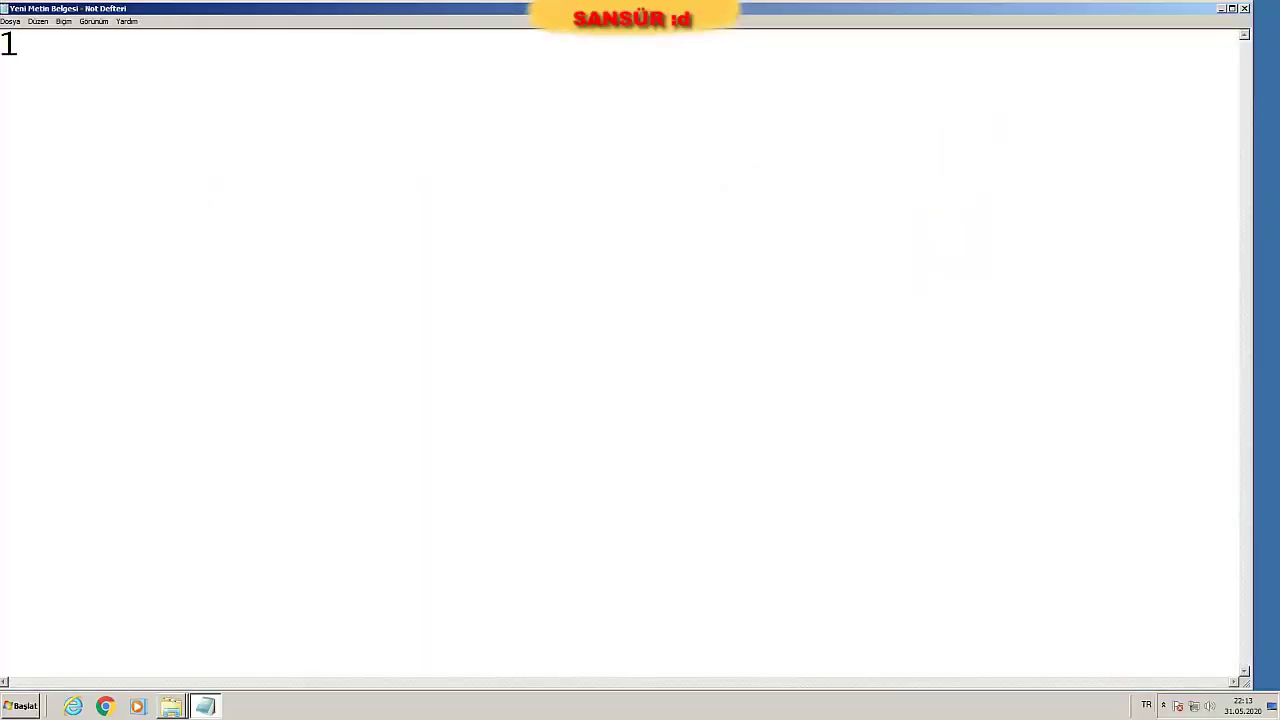
pyautogui.press('Return')
pyautogui.write('2')
pyautogui.press('Return')
pyautogui.write('4')
pyautogui.press('Return')
pyautogui.write('8')
pyautogui.press('Return')
pyautogui.write('16')
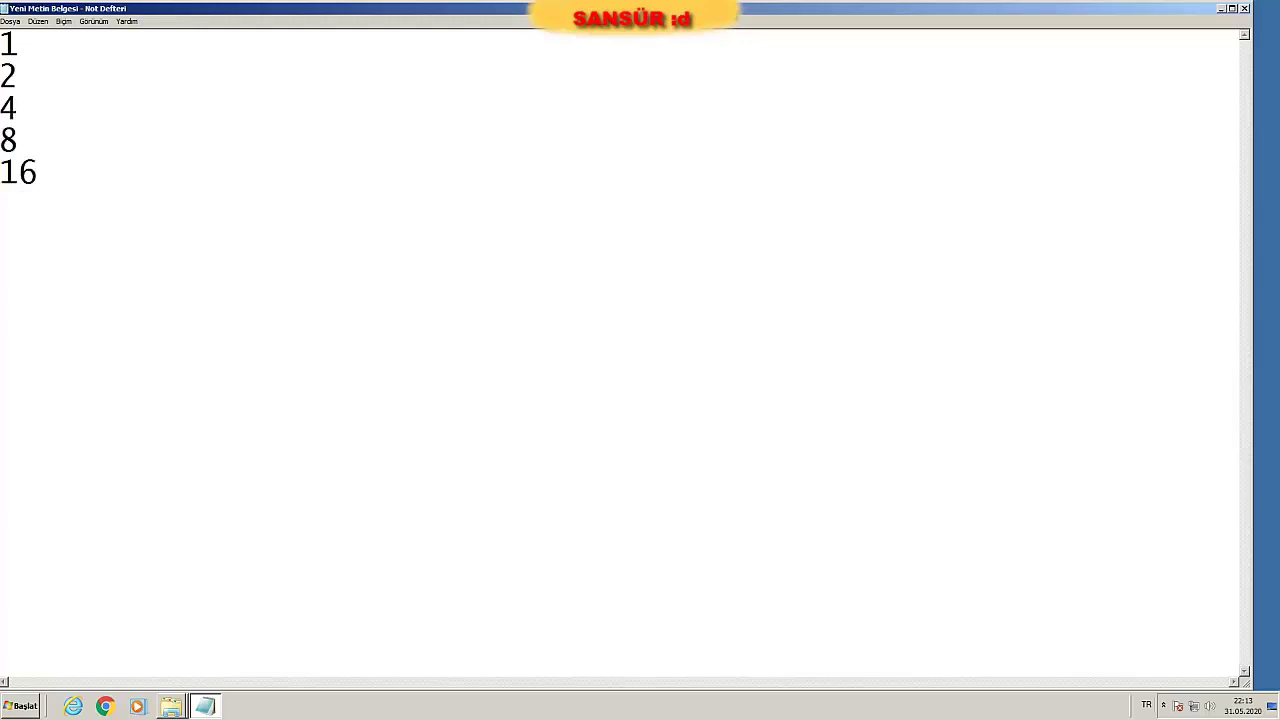
pyautogui.press('Return')
pyautogui.write('32')
# Append "=6" to the line containing 2 in the number list
pyautogui.press('Up')
pyautogui.press('Up')
pyautogui.press('Up')
pyautogui.press('Up')
pyautogui.write('=6')
# Replace the 6 on the second line so that it reads "2=2", and highlight the line
pyautogui.moveTo(37, 77); pyautogui.dragTo(59, 77)
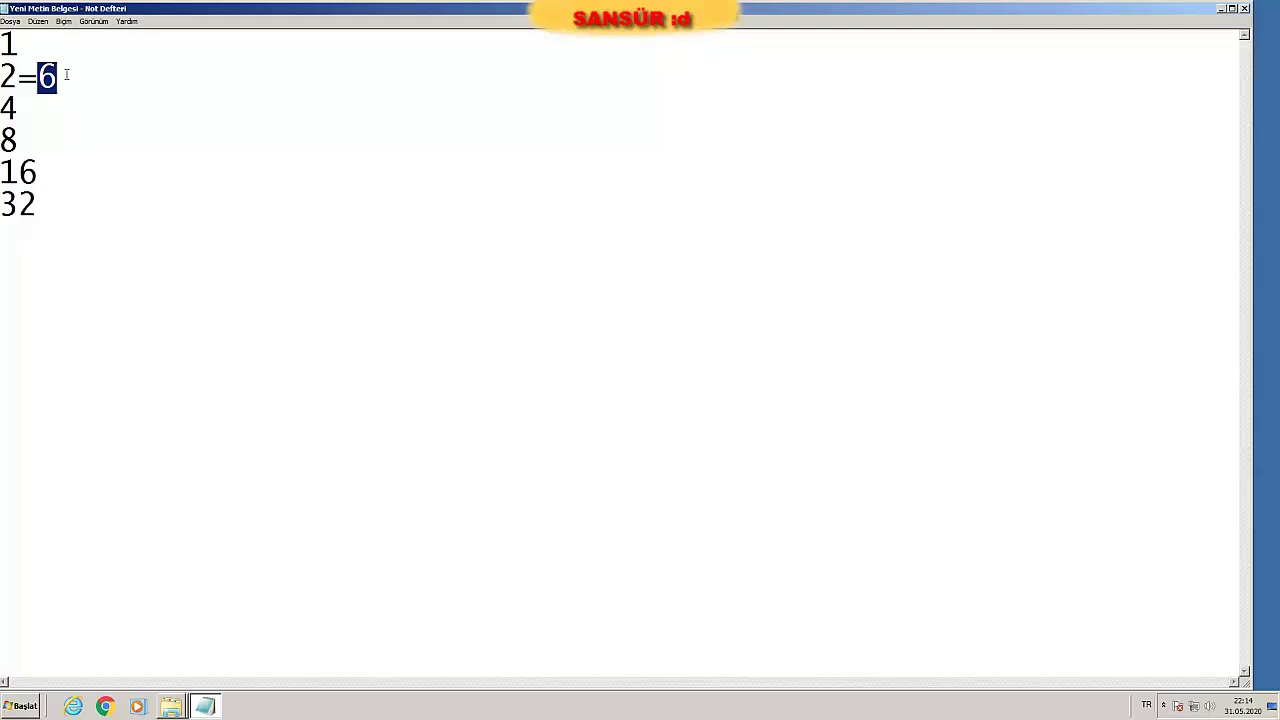
pyautogui.moveTo(66, 74); pyautogui.dragTo(38, 82)
pyautogui.press('BackSpace')
pyautogui.write('23')
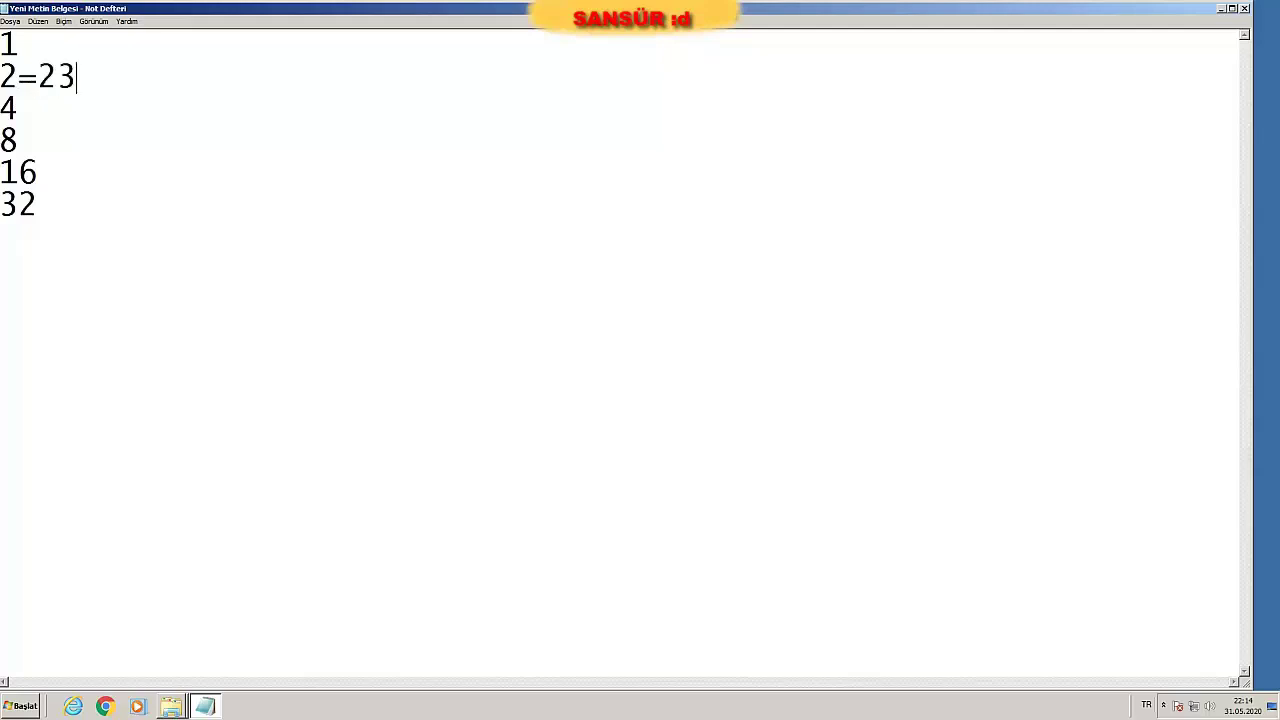
pyautogui.press('BackSpace')
pyautogui.moveTo(2, 63); pyautogui.dragTo(77, 83)
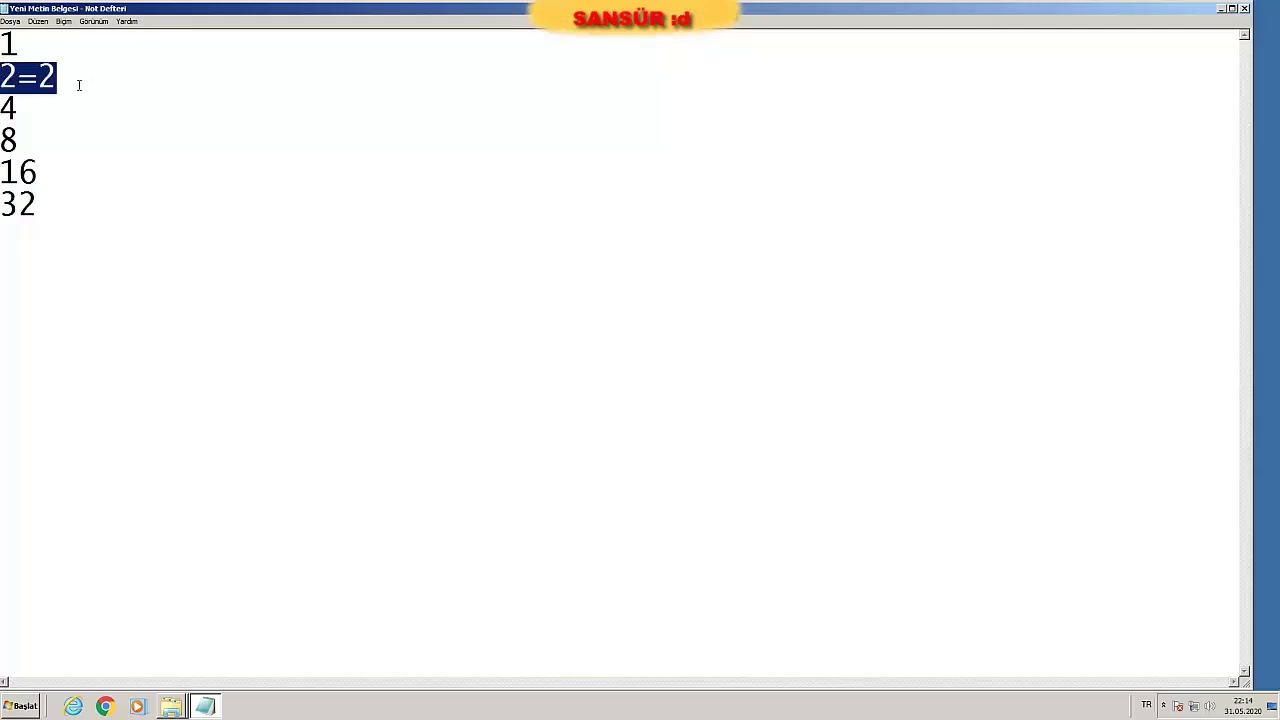
pyautogui.click(31, 111)
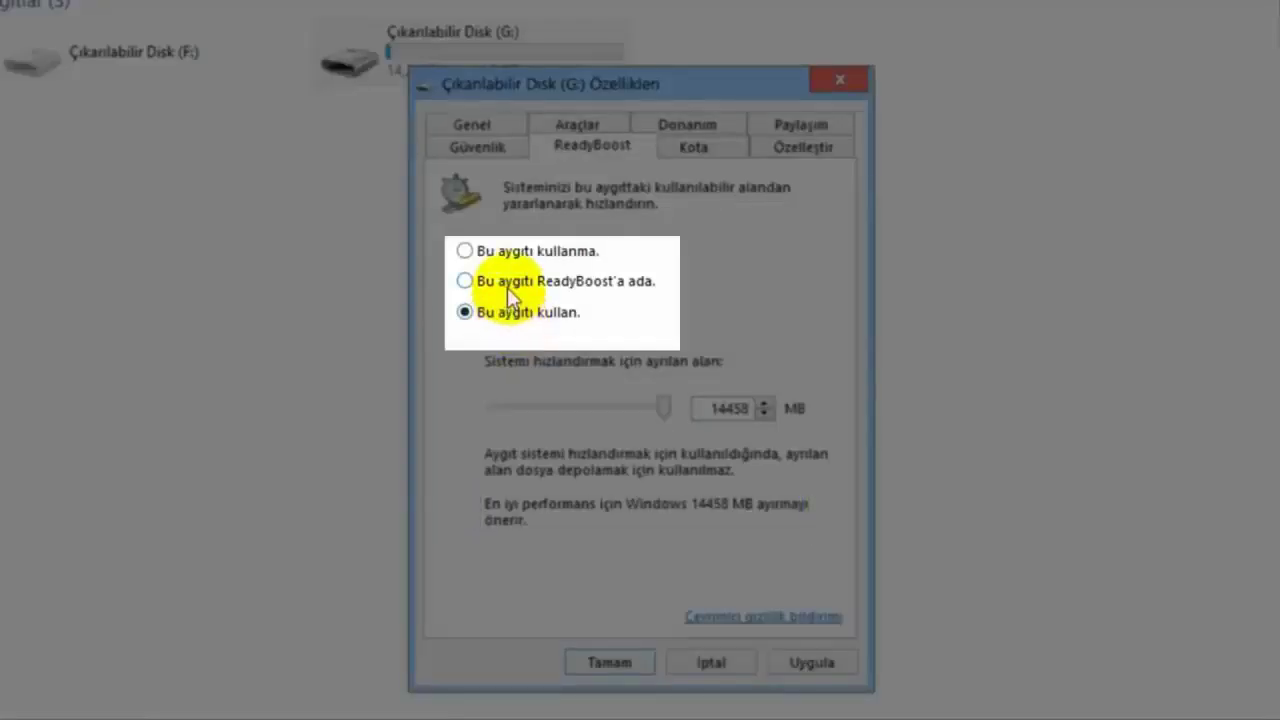
# Choose to dedicate removable disk G: to ReadyBoost, apply the cache configuration and confirm the properties
pyautogui.click(507, 284)
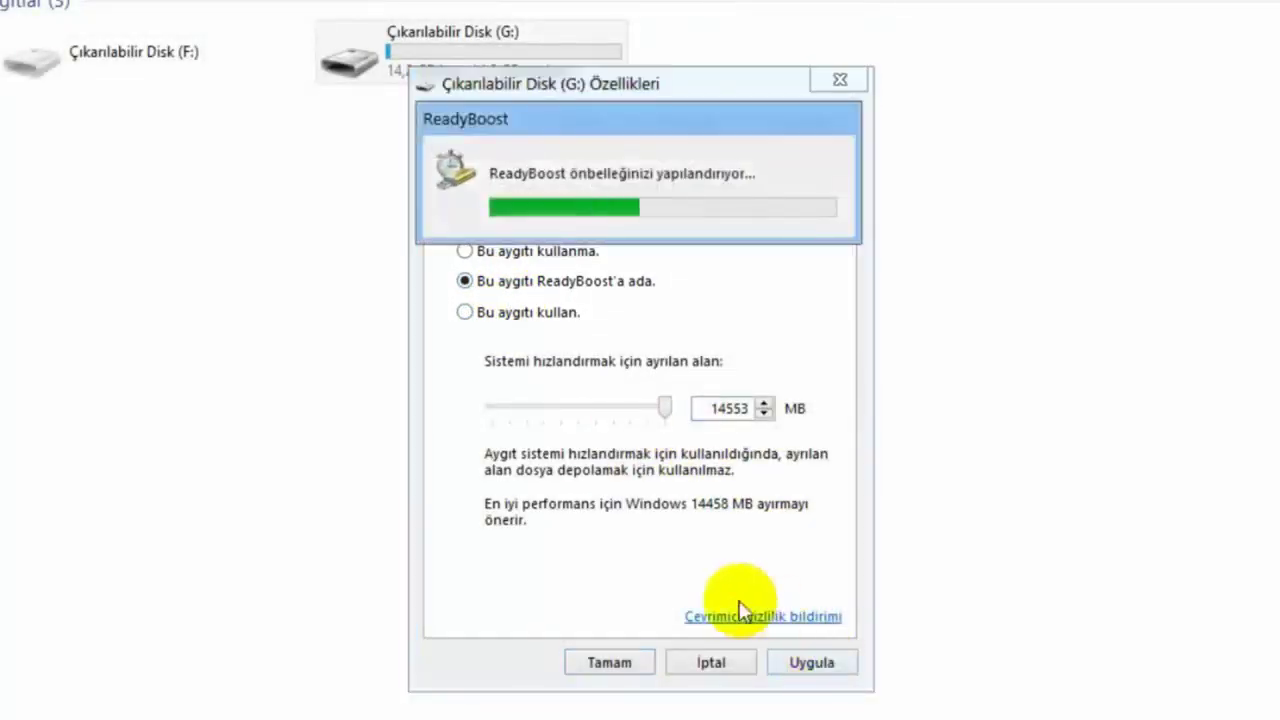
pyautogui.moveTo(706, 150); pyautogui.dragTo(50, 168)
pyautogui.click(5, 678)
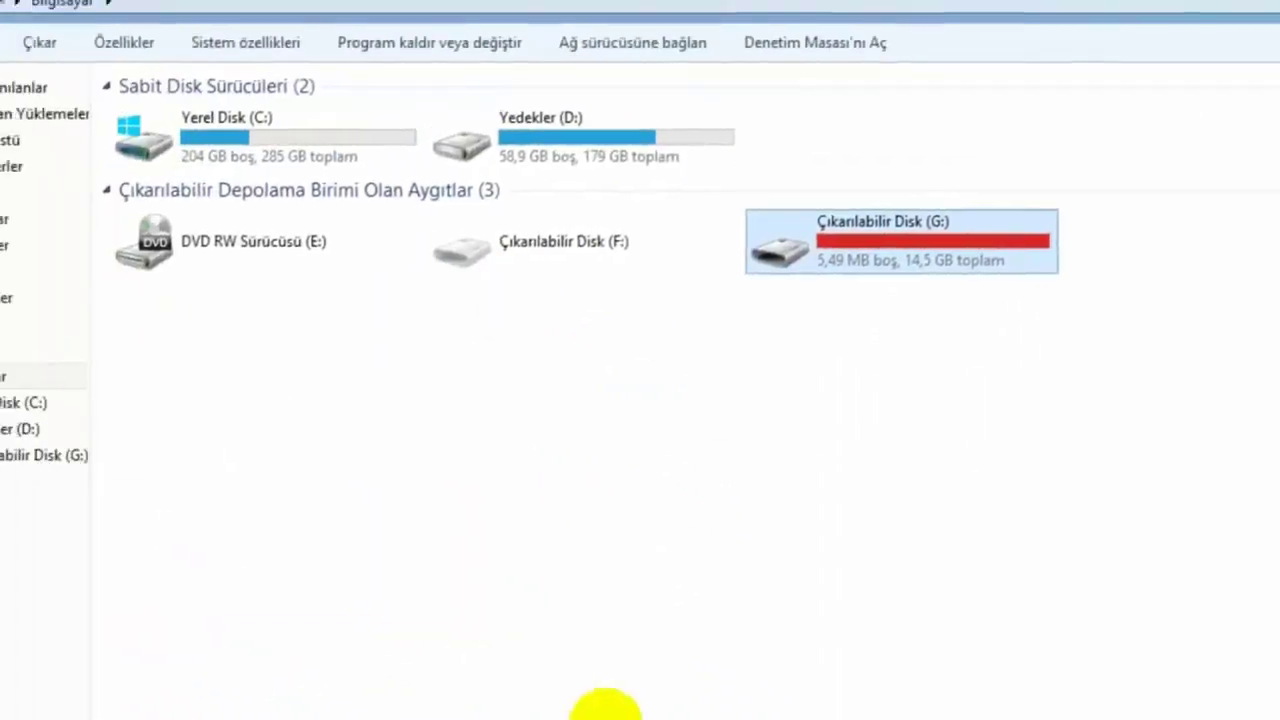
# Reopen the ReadyBoost settings of Çıkarılabilir Disk (G:), choose "Bu aygıtı kullanma" and confirm
pyautogui.rightClick(954, 256)
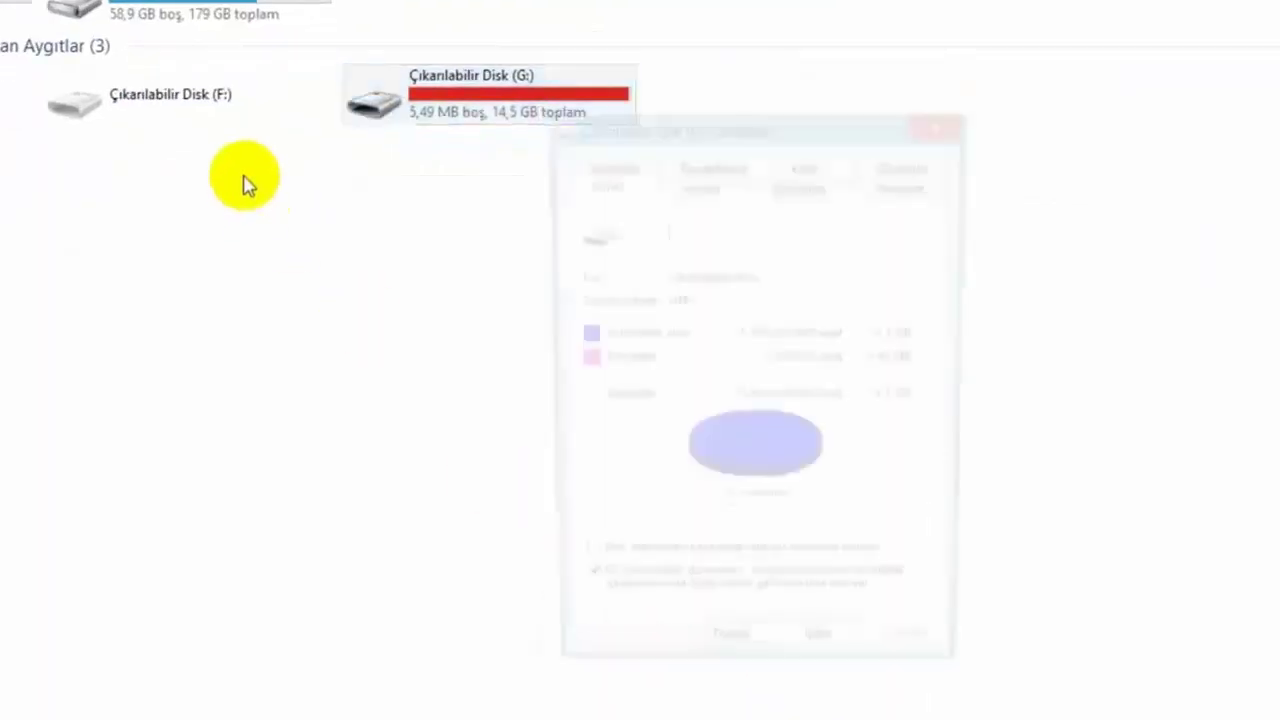
pyautogui.click(702, 170)
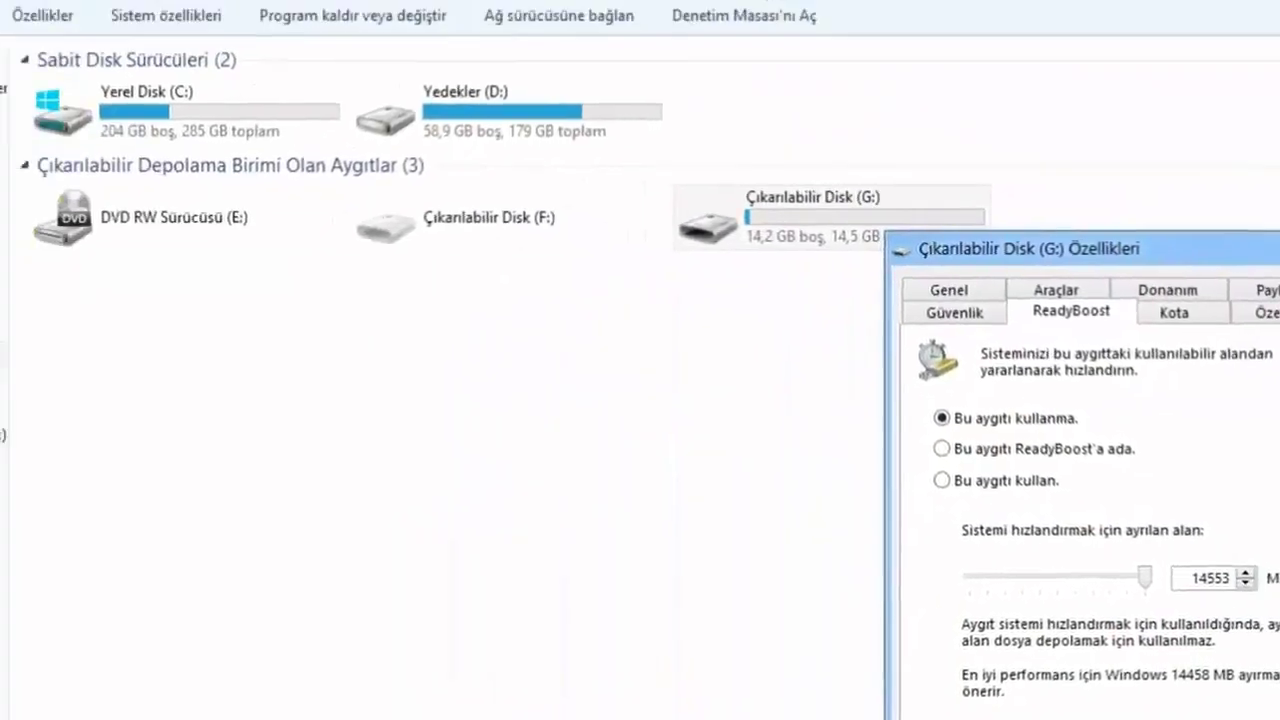
pyautogui.click(599, 656)
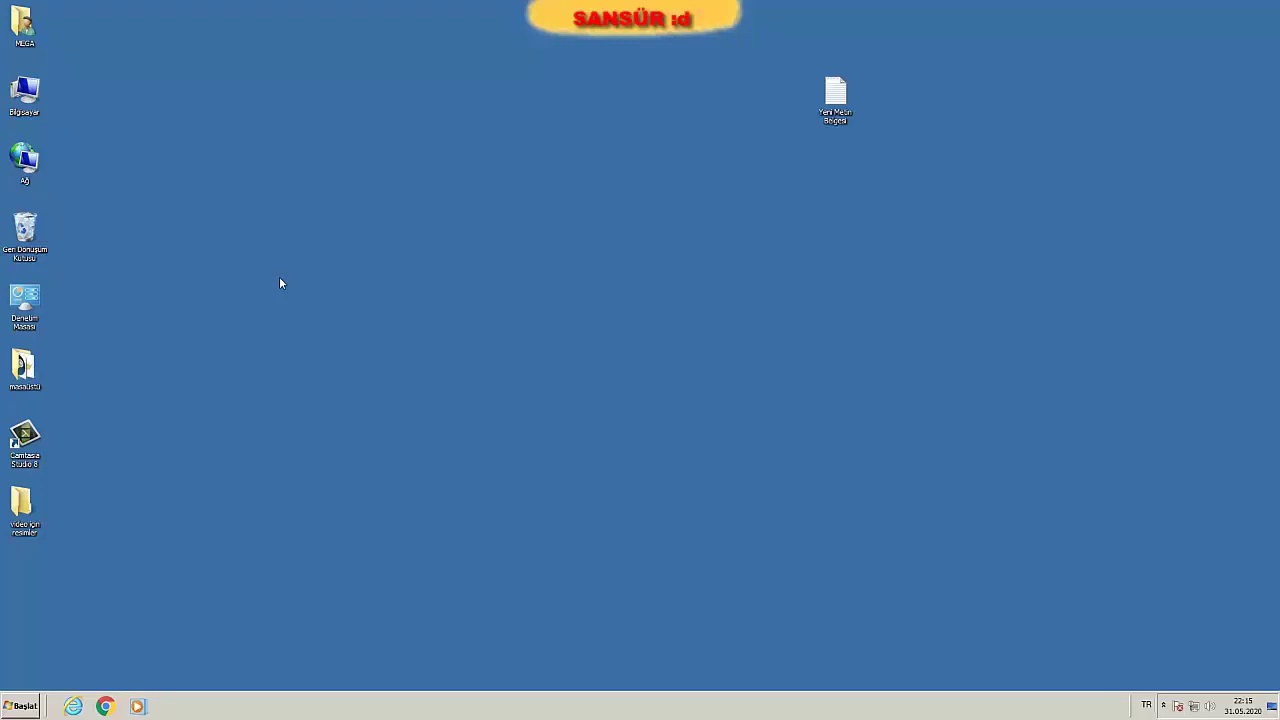